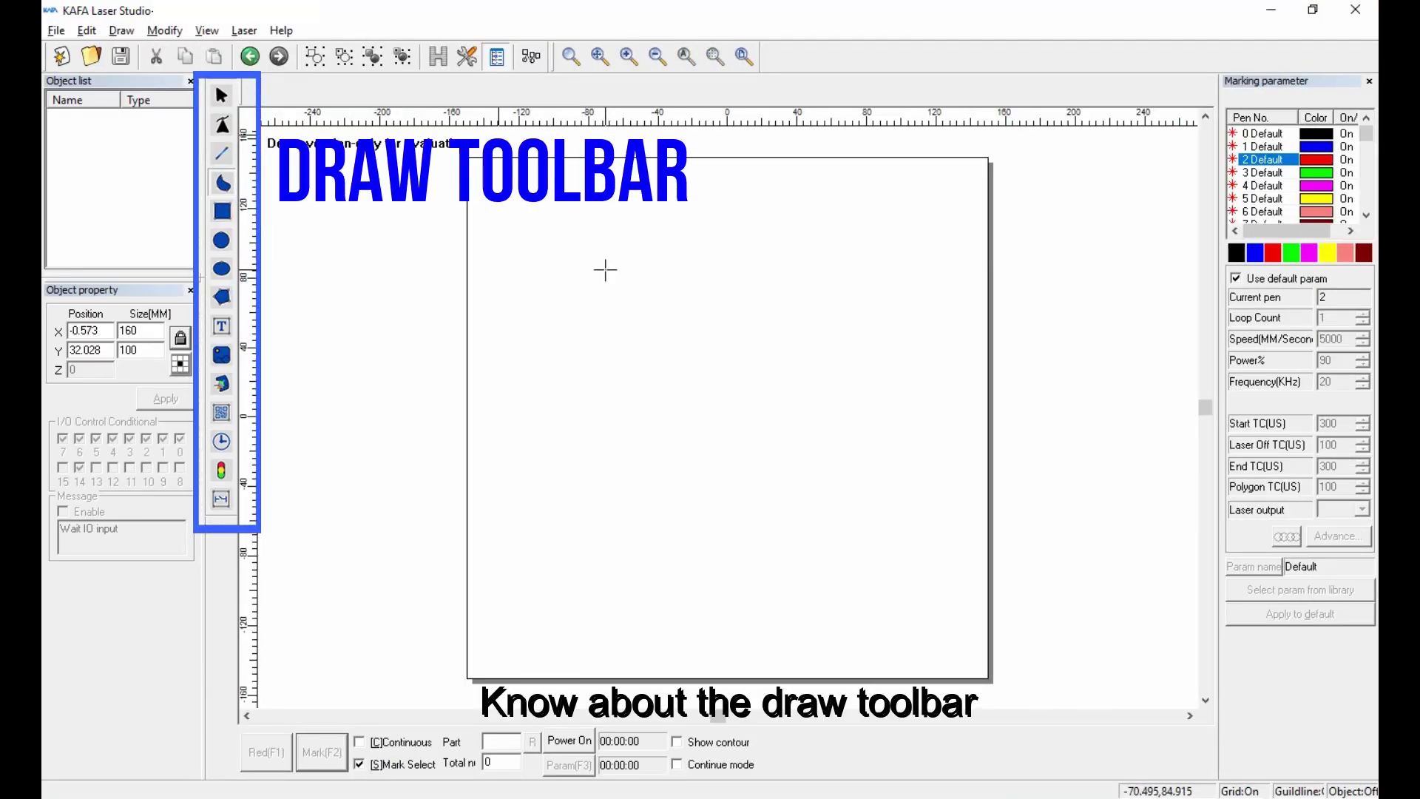
Step: Move the red rectangle up and to the left on the page
left_click(605, 271)
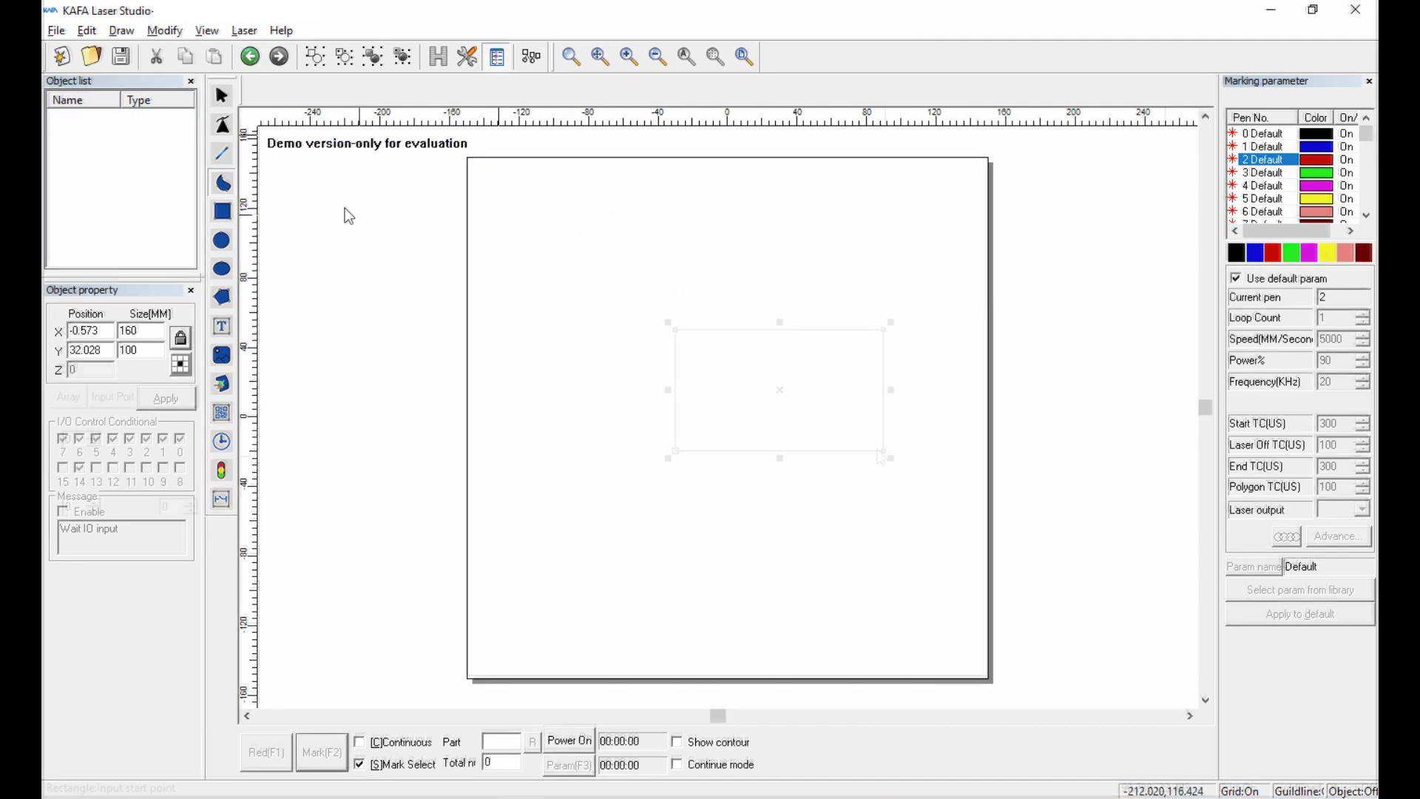
left_click(227, 98)
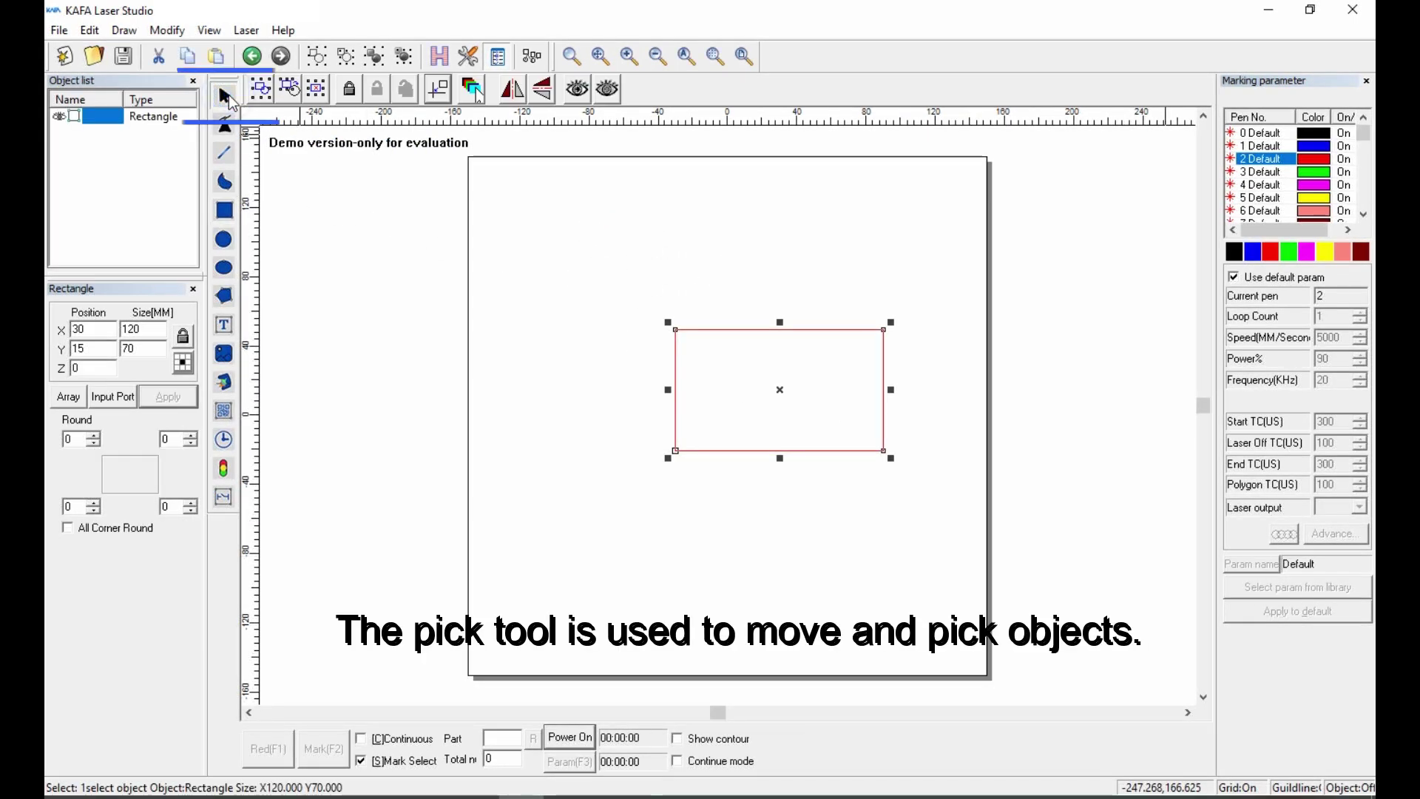
left_click_drag(732, 330, 699, 309)
left_click(699, 310)
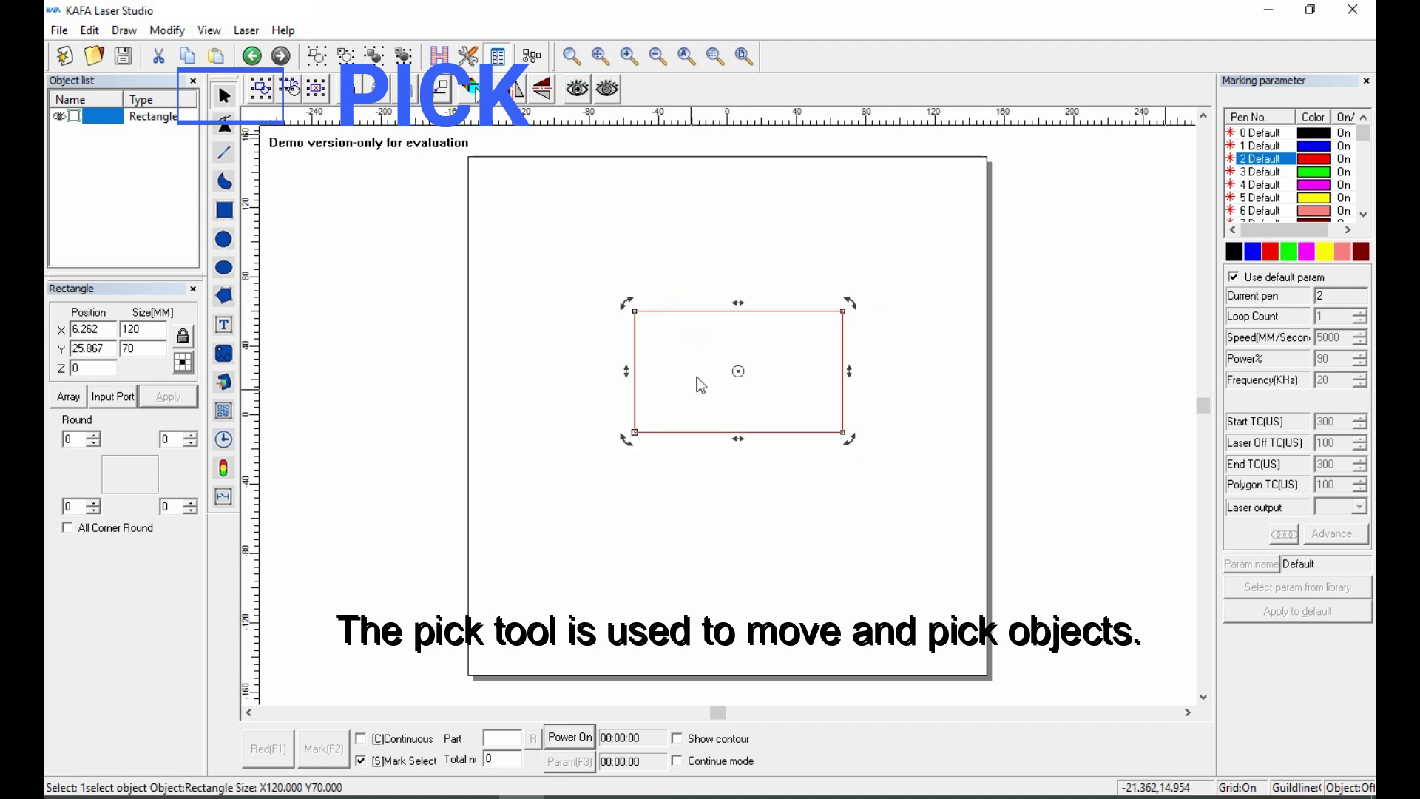
left_click(738, 540)
Step: Rotate the rectangle to a slight tilt, about 126.697 by 82.234 mm
left_click(717, 311)
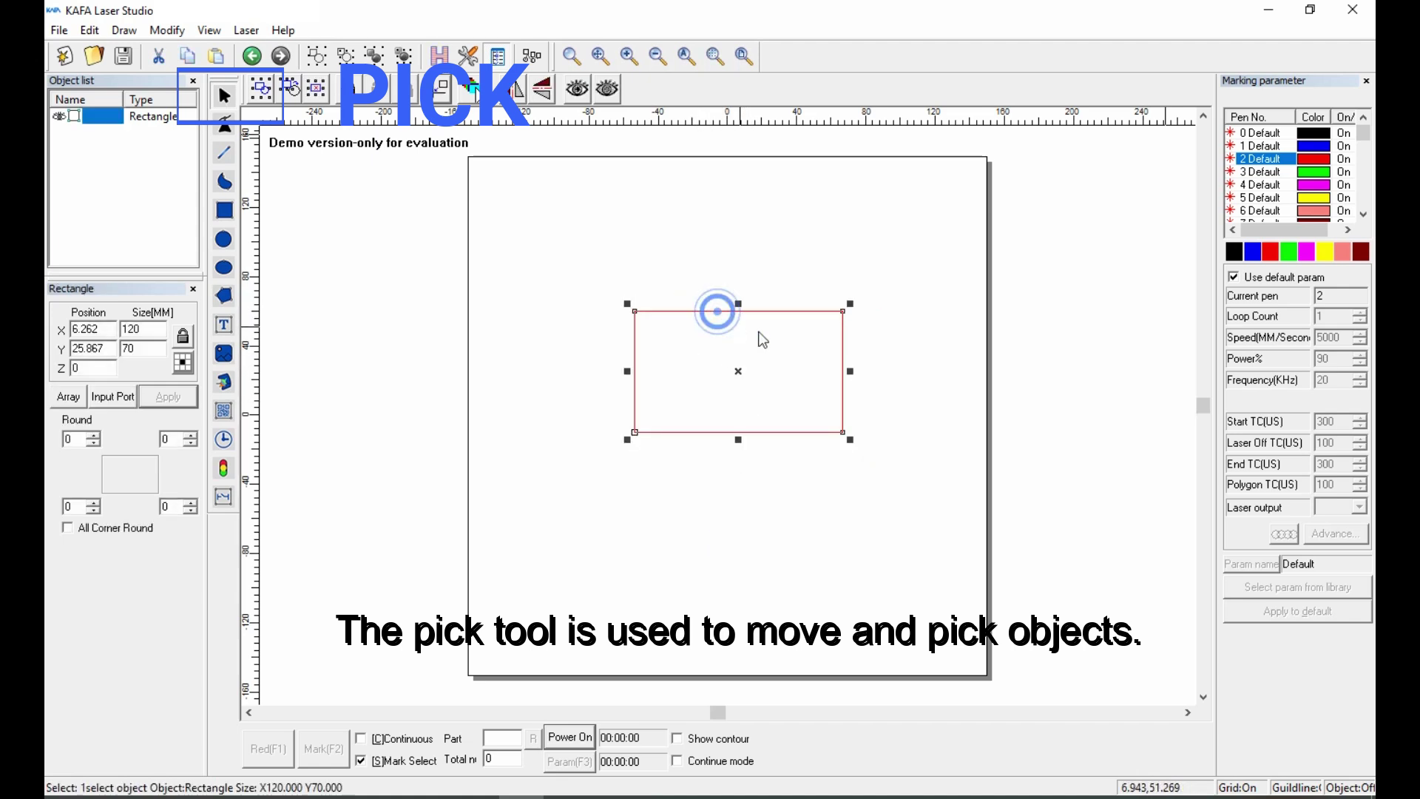
left_click(822, 313)
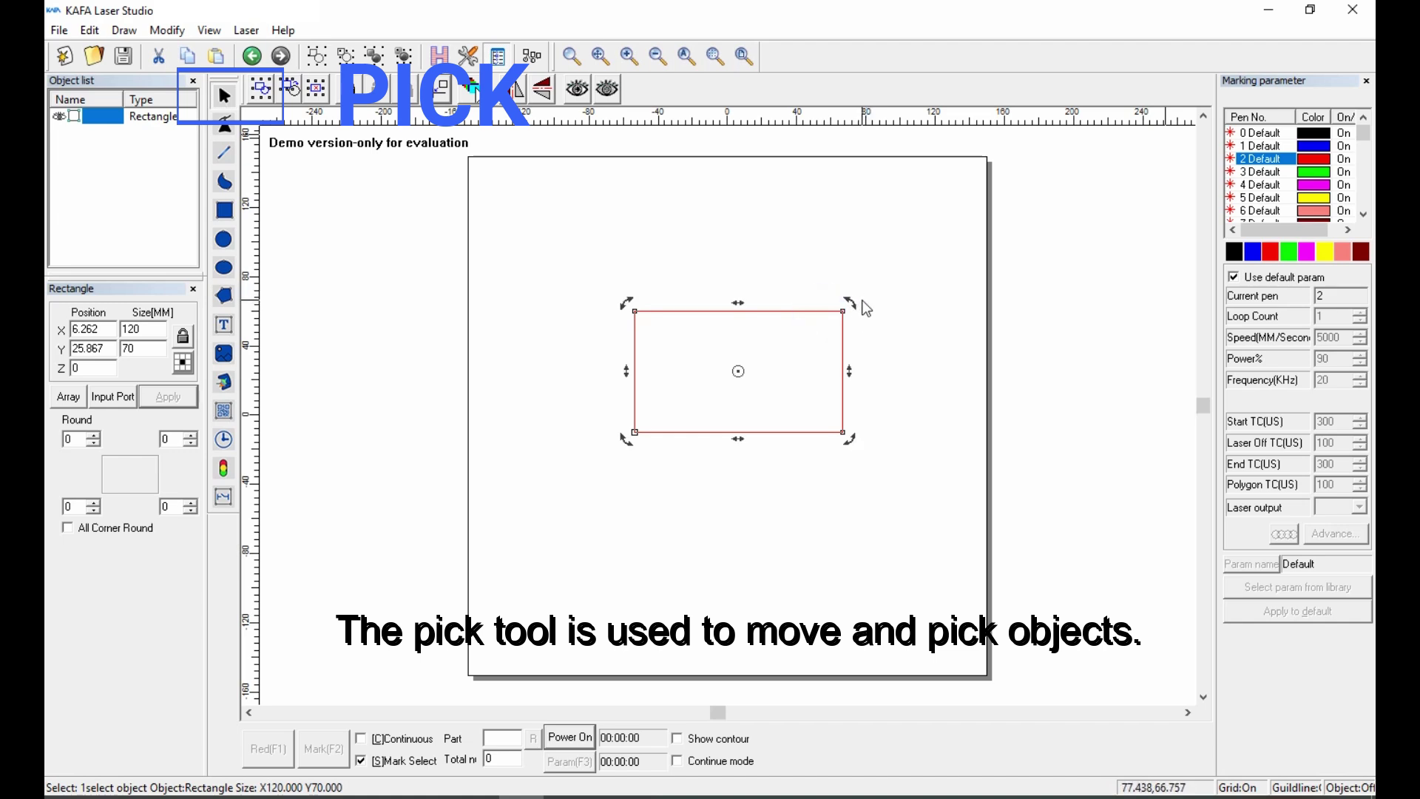
left_click_drag(860, 318, 764, 423)
left_click_drag(807, 258, 803, 419)
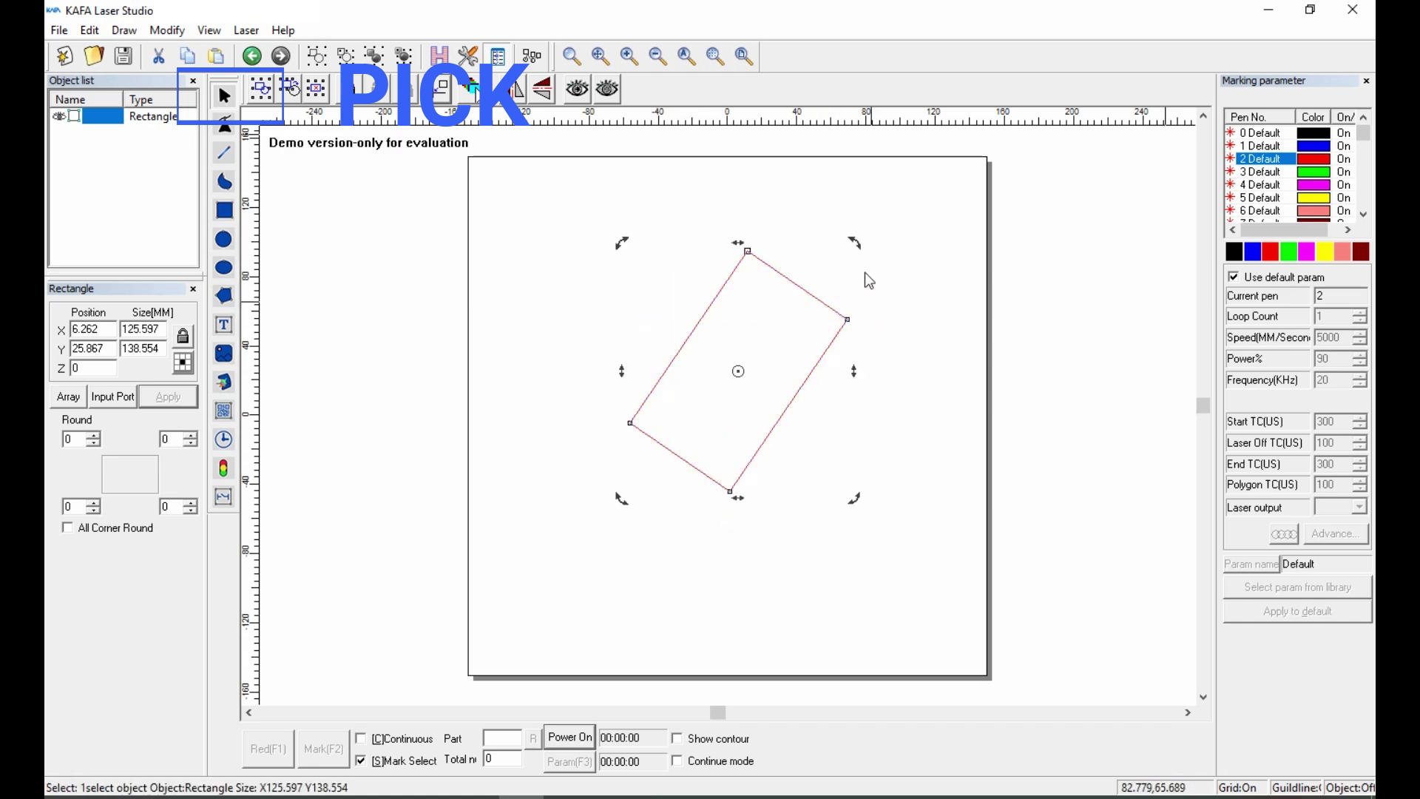
left_click_drag(860, 243, 848, 395)
Step: Round the rotated rectangle's corners into a pill shape, then set them back to square
left_click(939, 478)
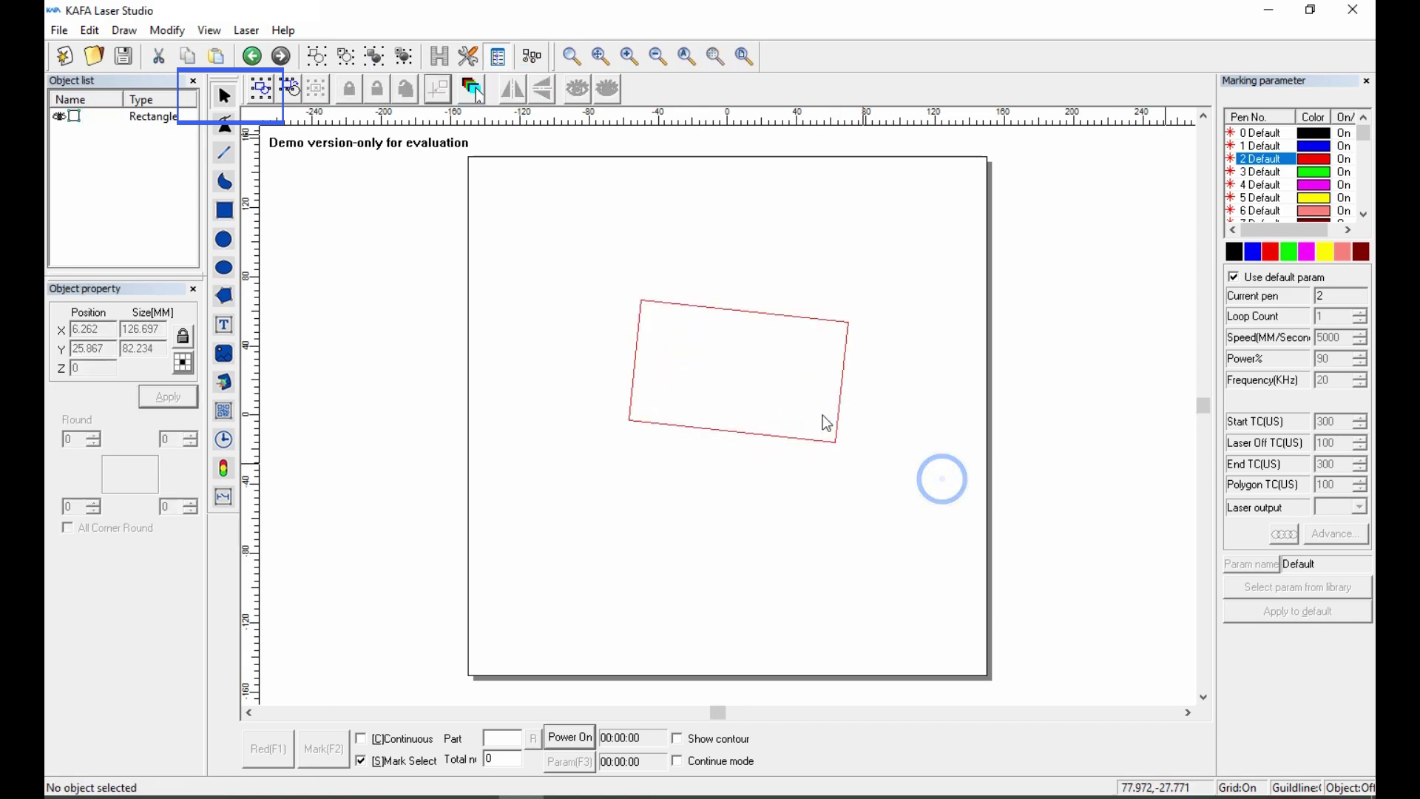
left_click(803, 436)
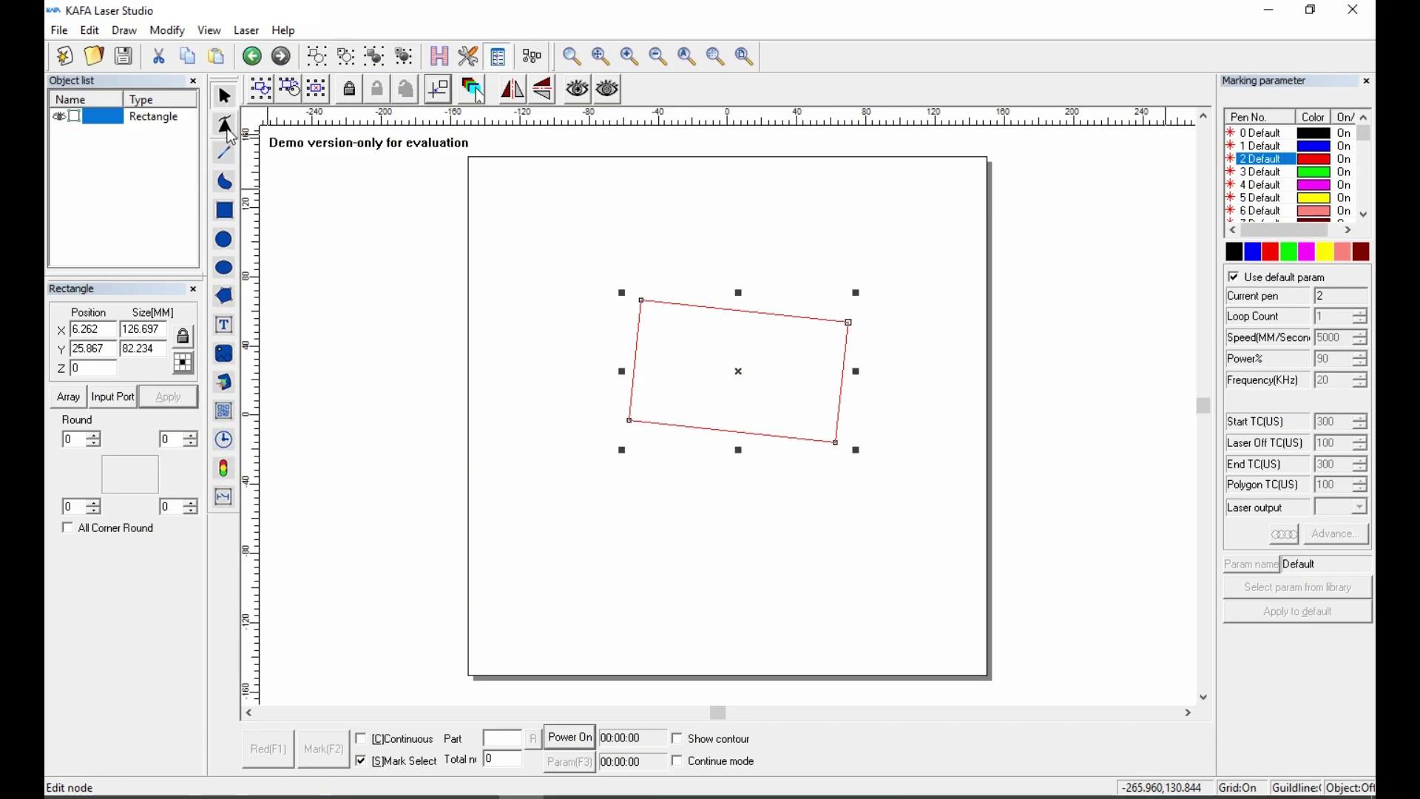
left_click(230, 133)
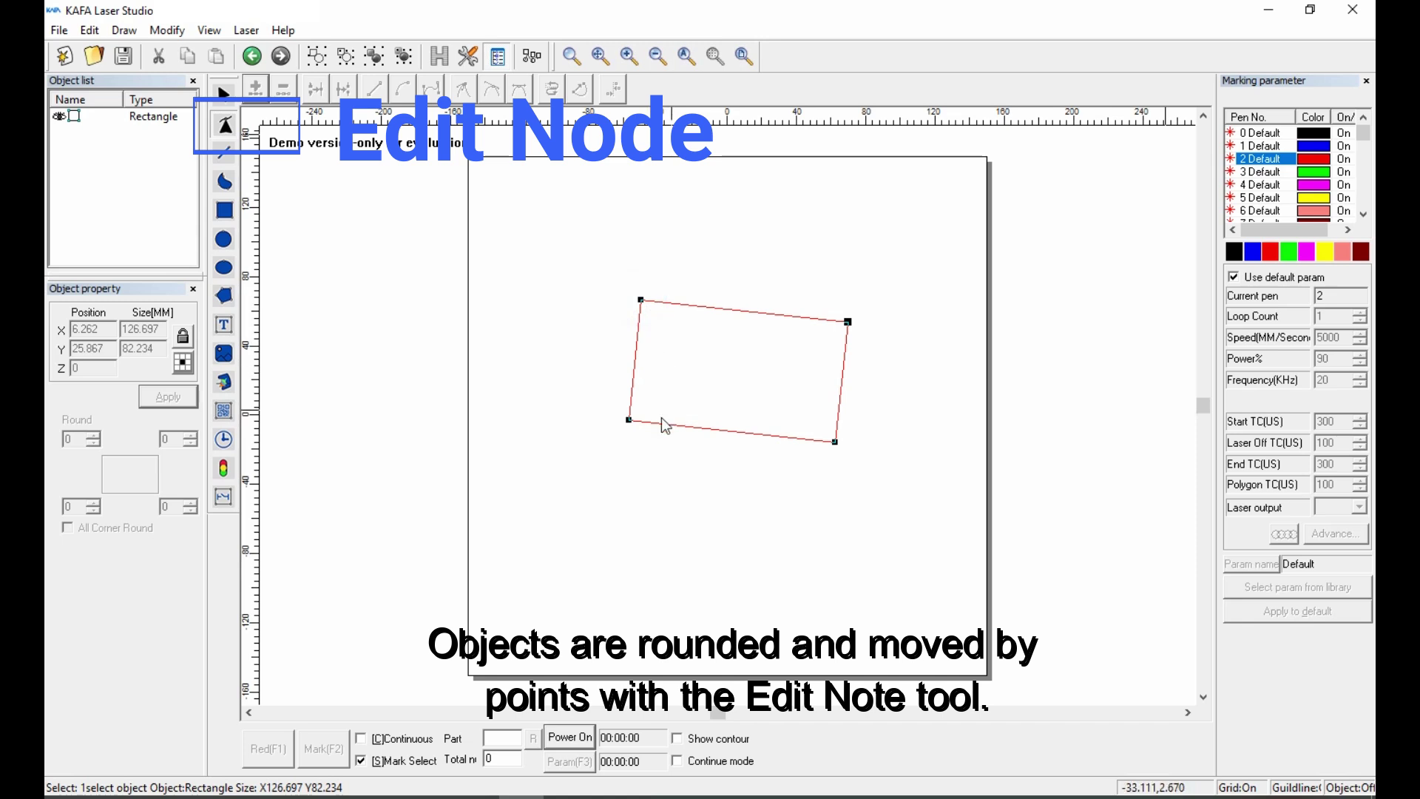
left_click_drag(641, 420, 794, 441)
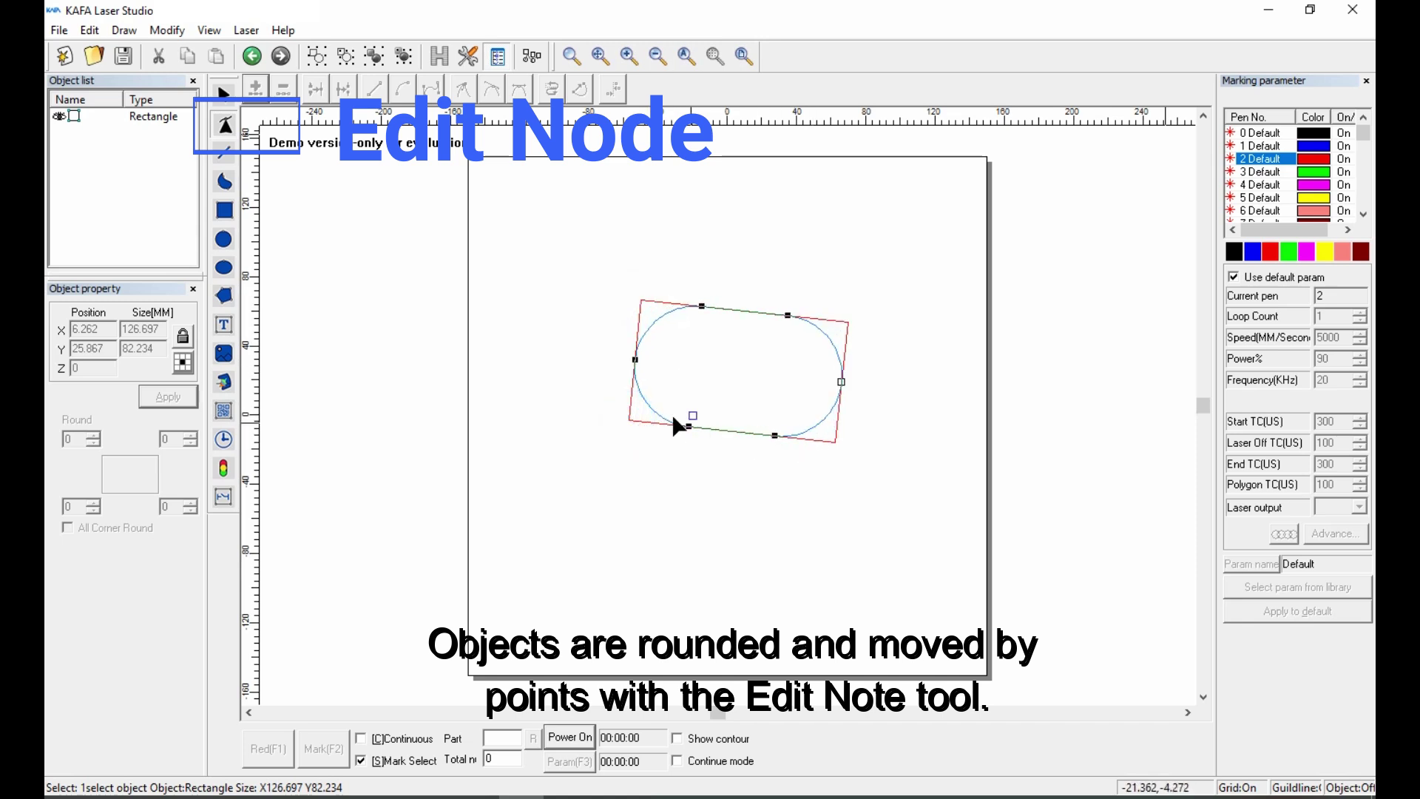
left_click_drag(673, 419, 562, 437)
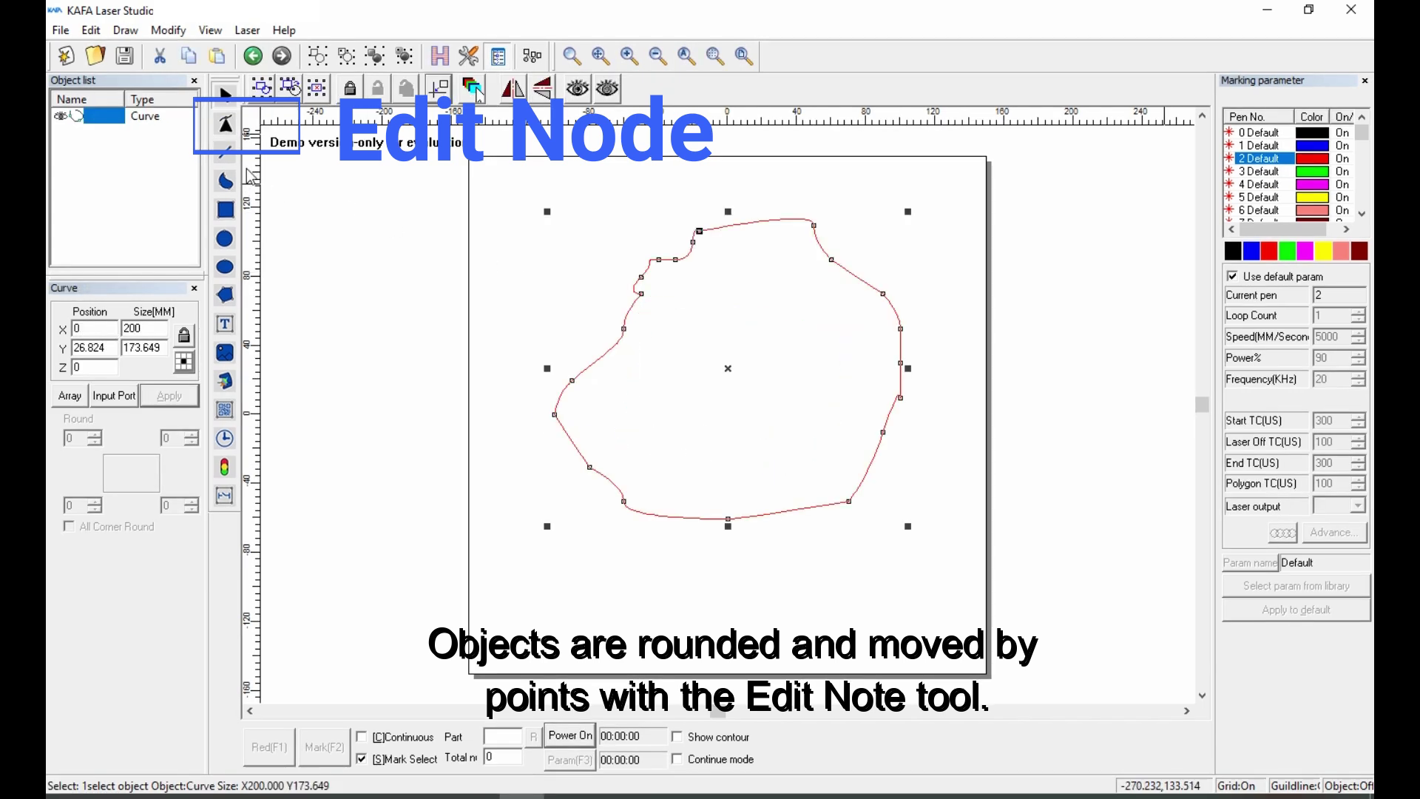
Step: Bend the freeform curve's upper-left segment inward by dragging a node handle
left_click(226, 124)
left_click(641, 278)
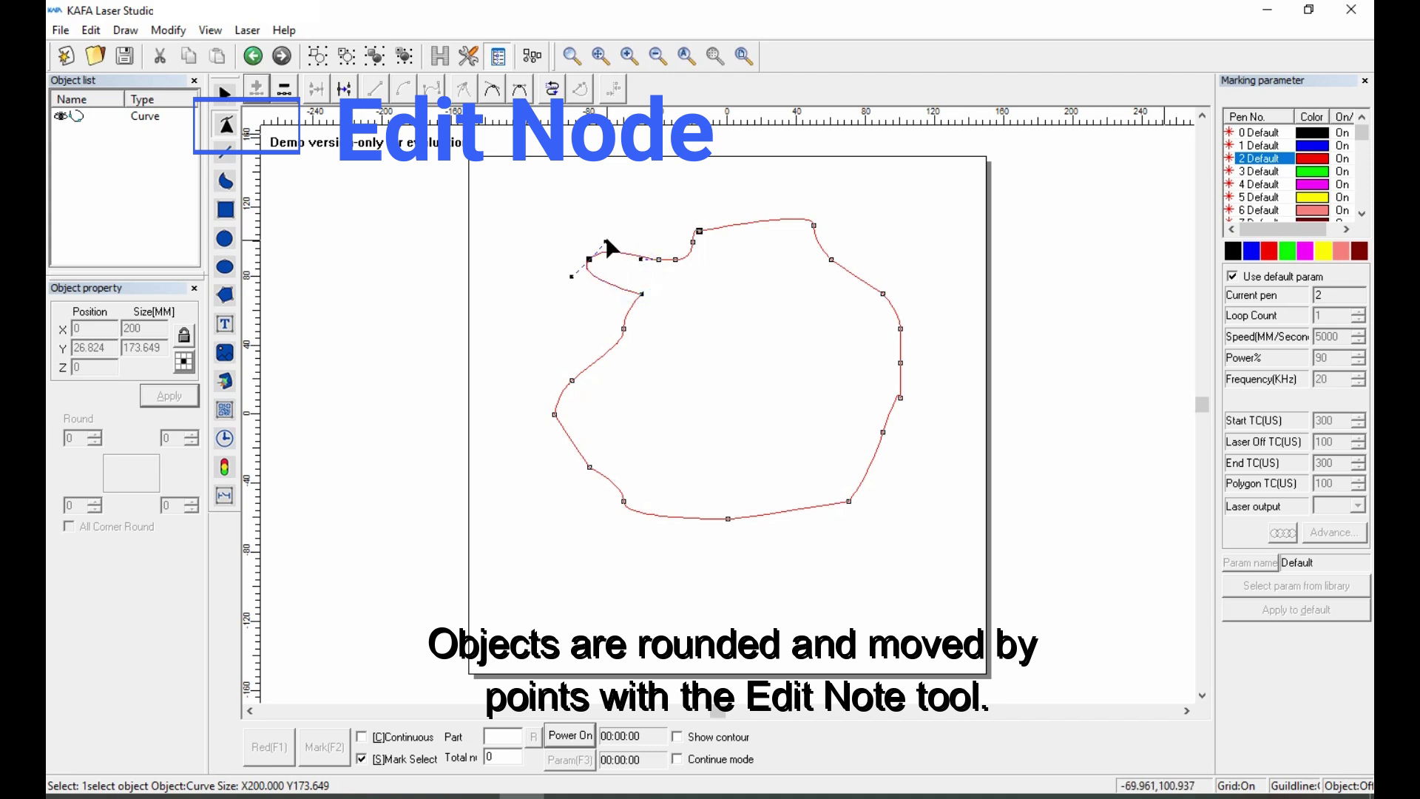
left_click_drag(606, 241, 585, 210)
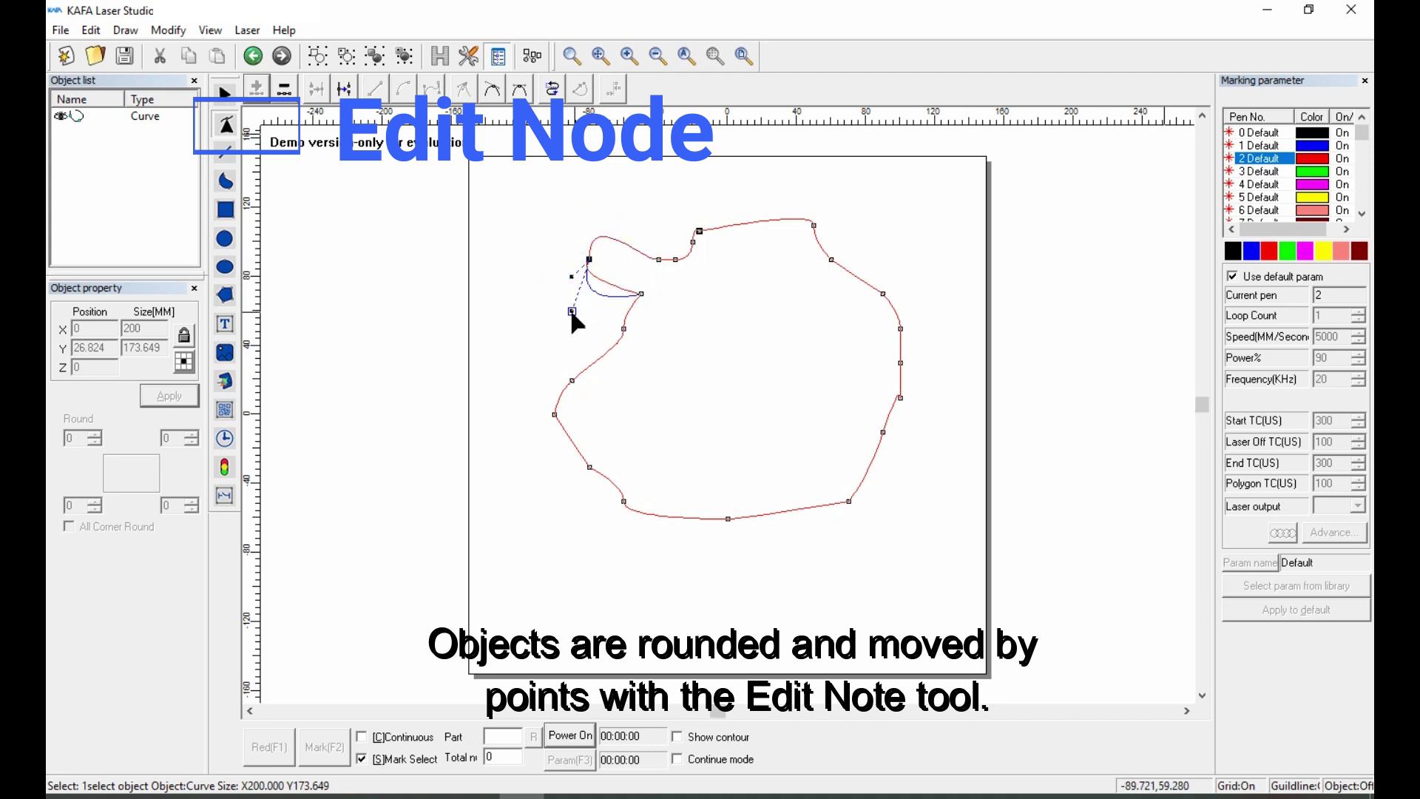
left_click_drag(568, 337, 763, 432)
Step: Loop the lower-left segments inward into S-curves using their node handles
left_click(625, 332)
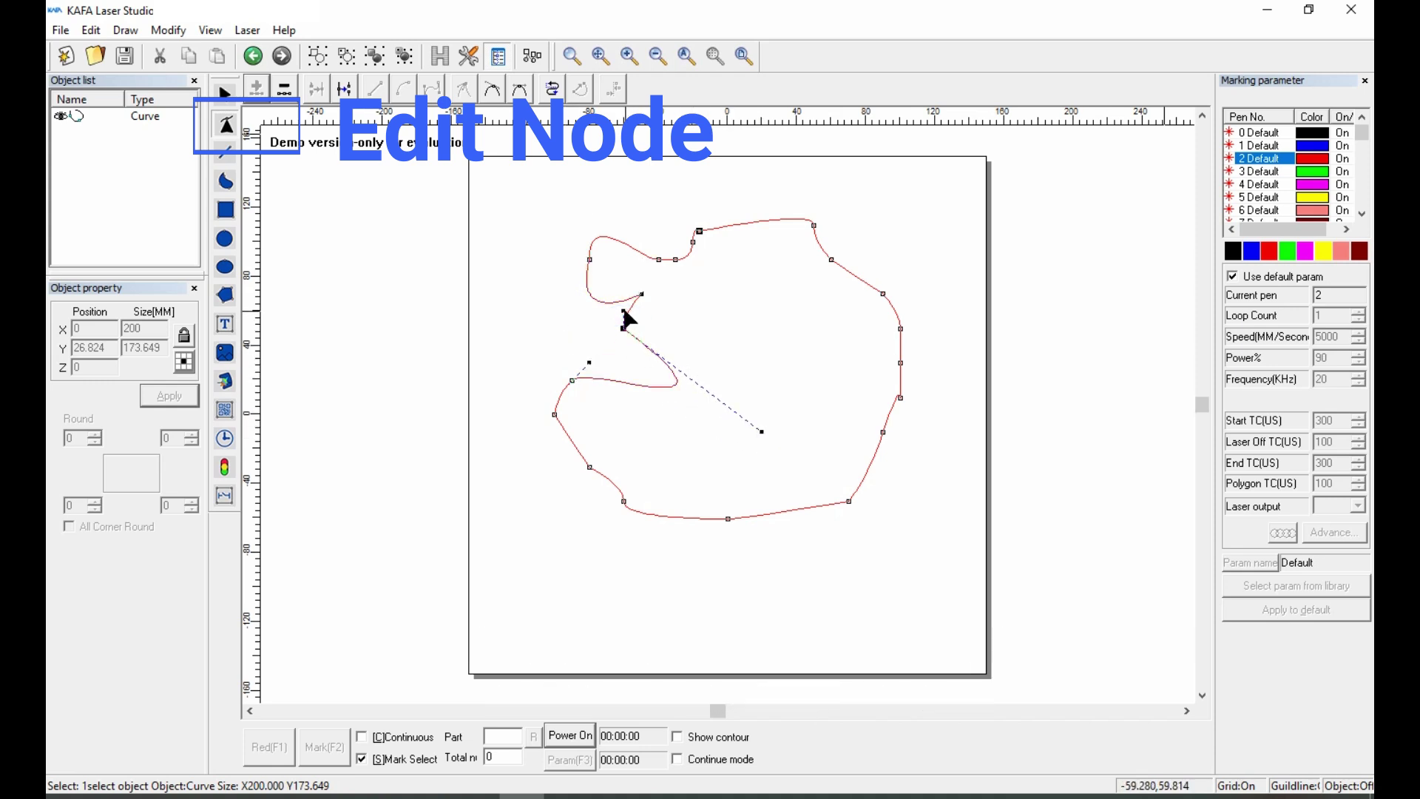
left_click_drag(625, 315, 481, 364)
left_click_drag(586, 372, 623, 432)
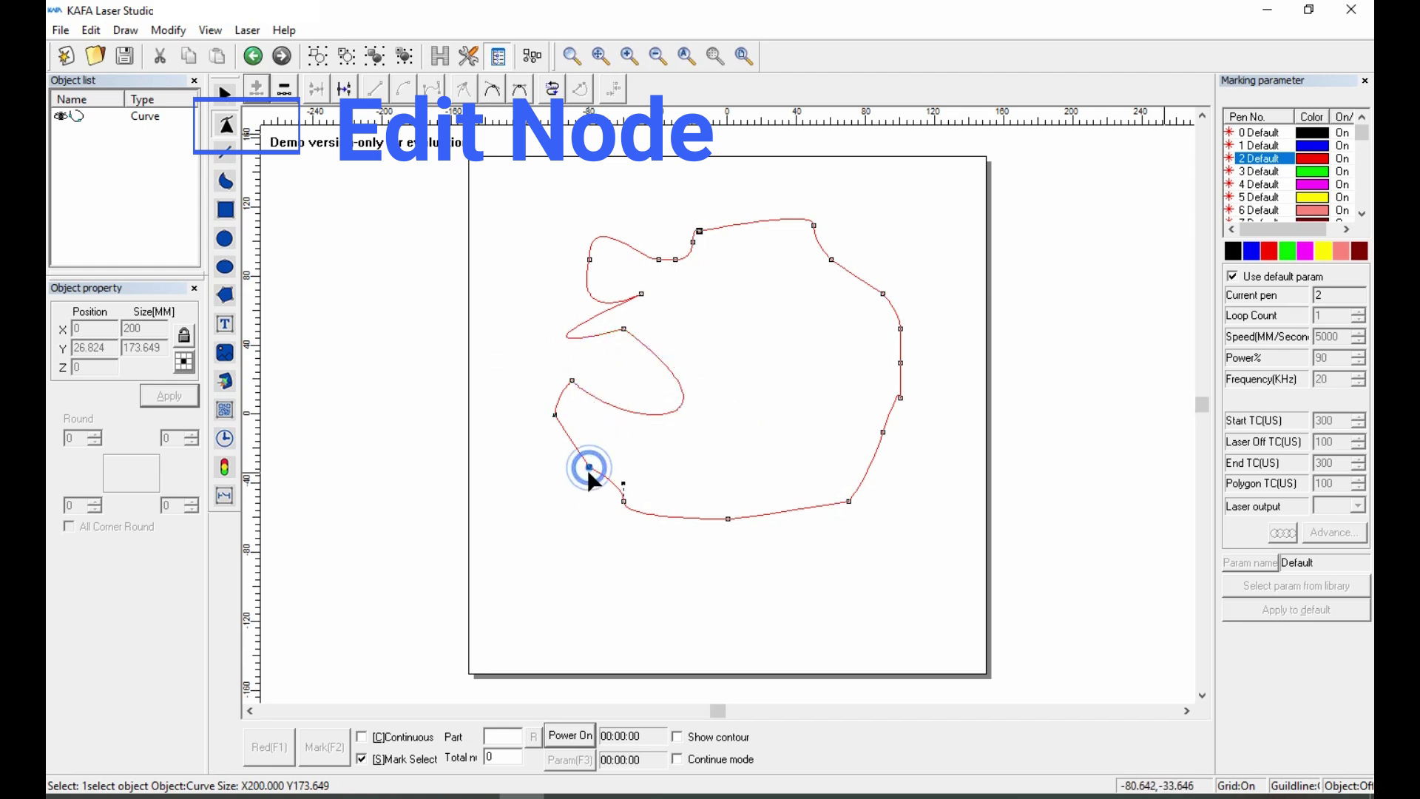
left_click_drag(621, 482, 714, 437)
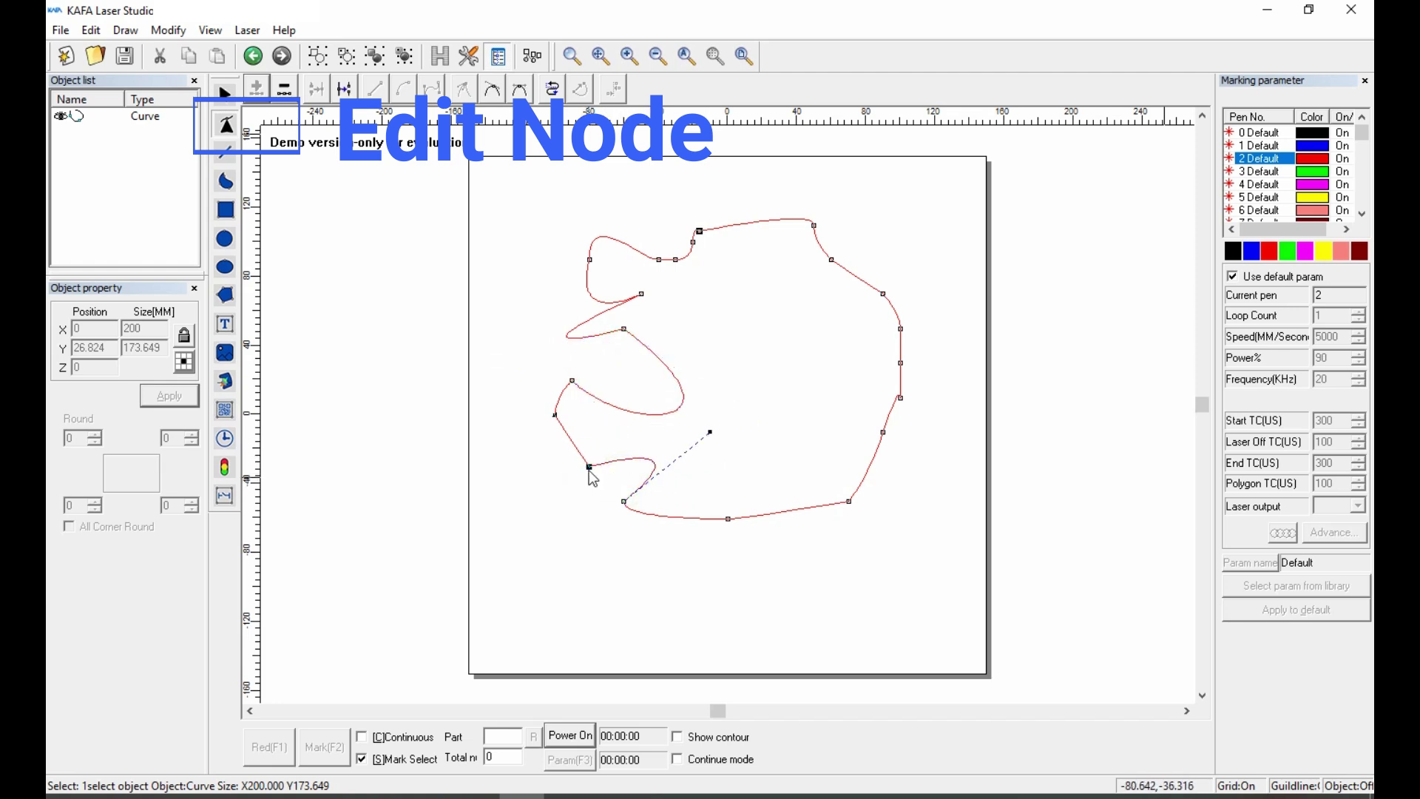
left_click(556, 415)
left_click_drag(556, 418, 522, 477)
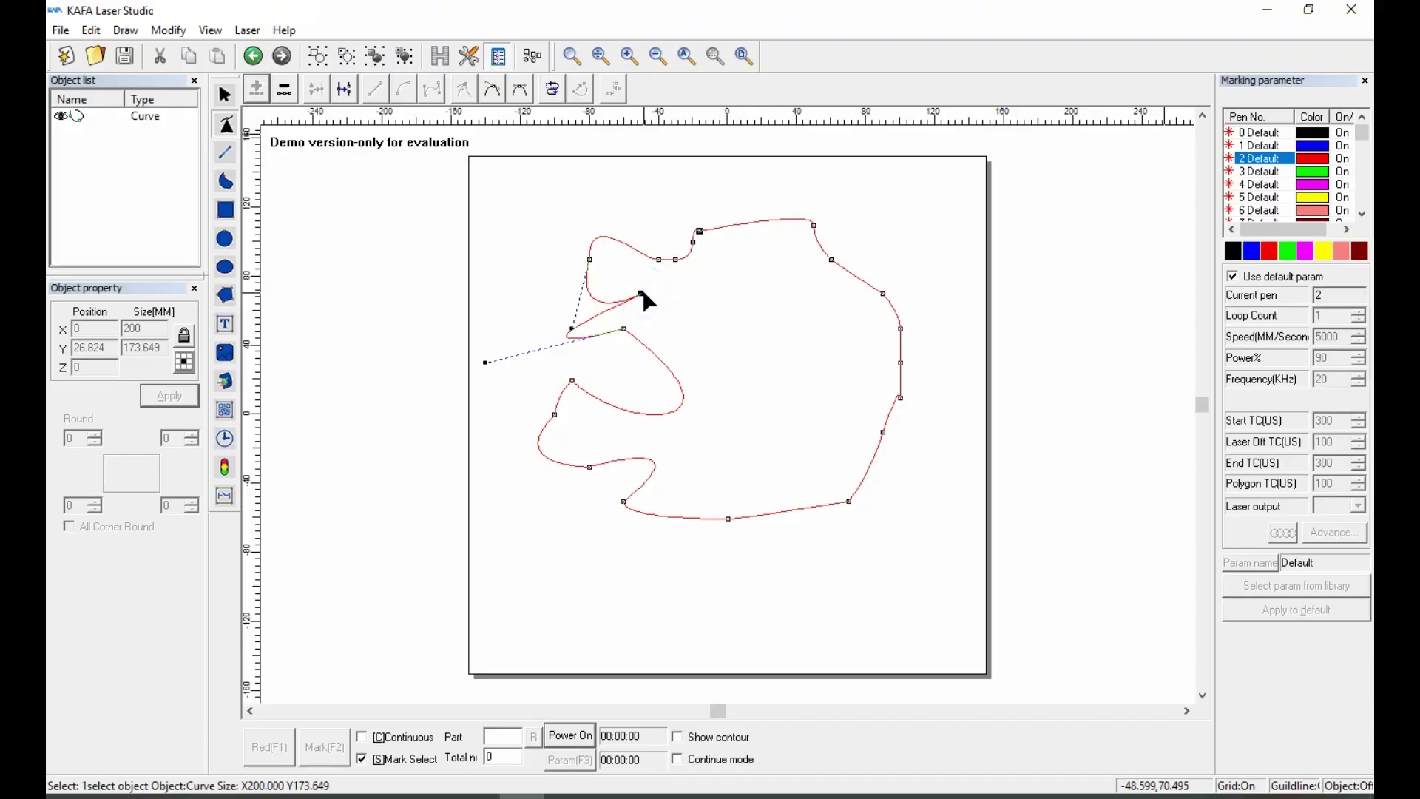
Step: Refine the upper-left bend, then draw a figure of crossing straight lines in the page centre
left_click_drag(644, 300, 735, 322)
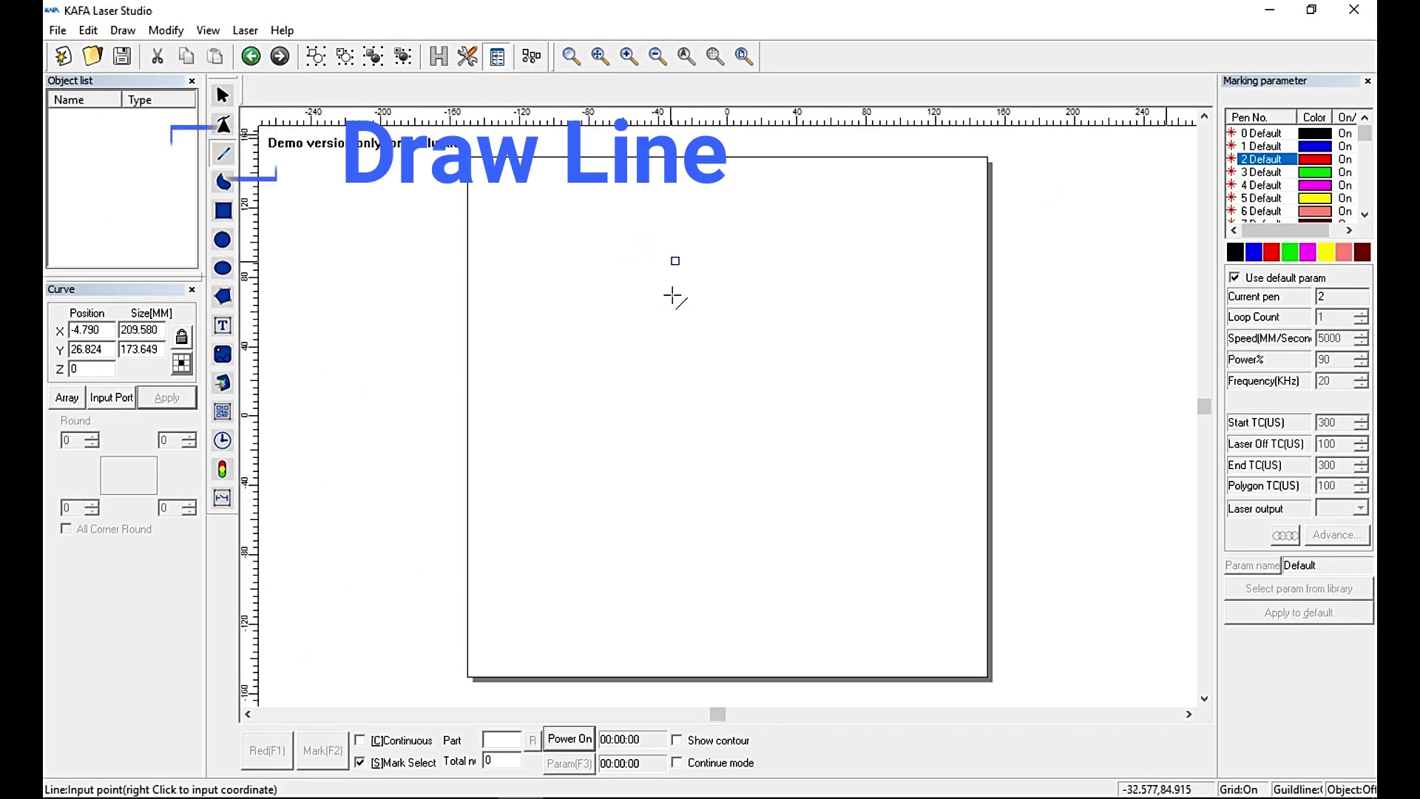
left_click(689, 394)
left_click(710, 278)
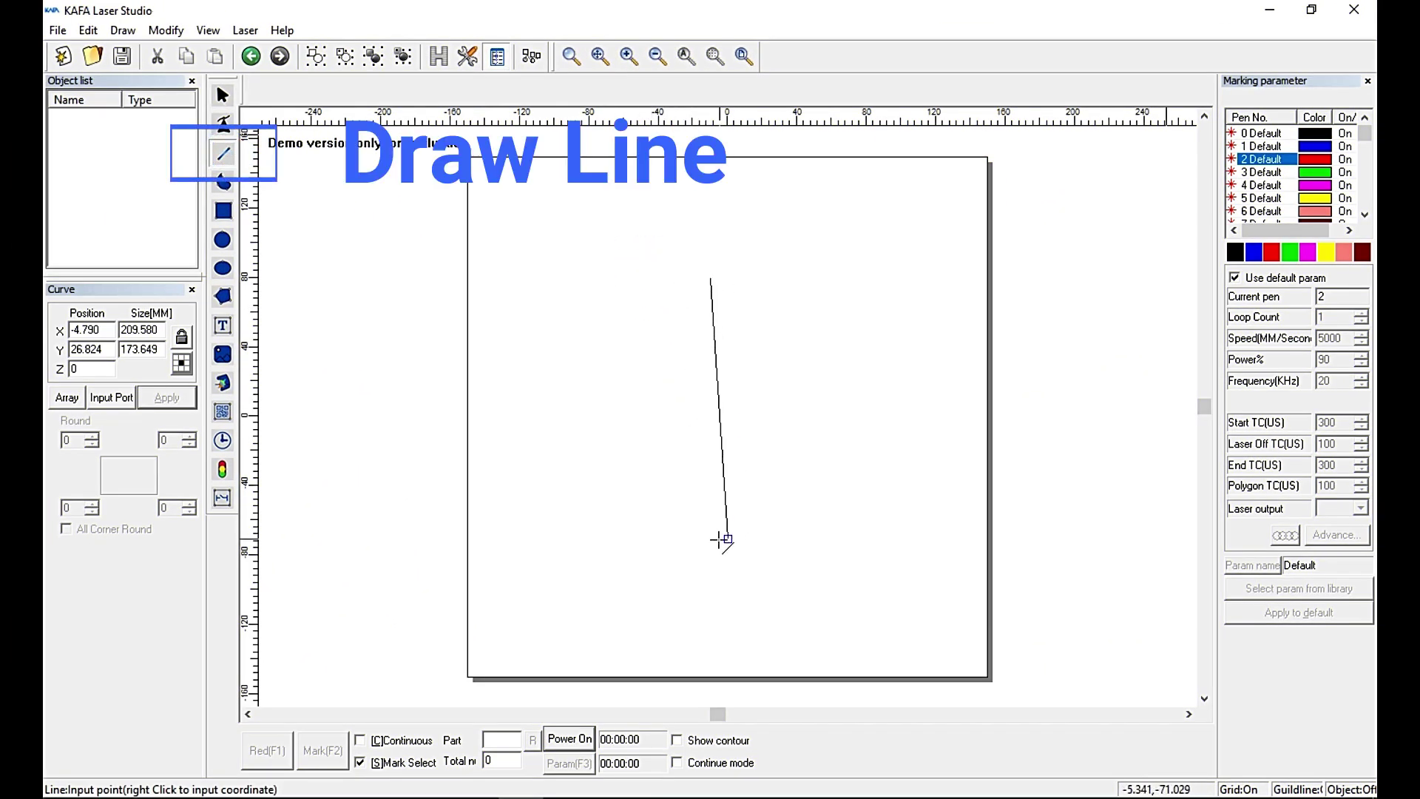
left_click(710, 539)
left_click(865, 484)
left_click(590, 347)
left_click(884, 331)
left_click(554, 539)
left_click(711, 279)
left_click(866, 590)
left_click(554, 538)
left_click(865, 486)
left_click(884, 331)
left_click(710, 279)
left_click(589, 348)
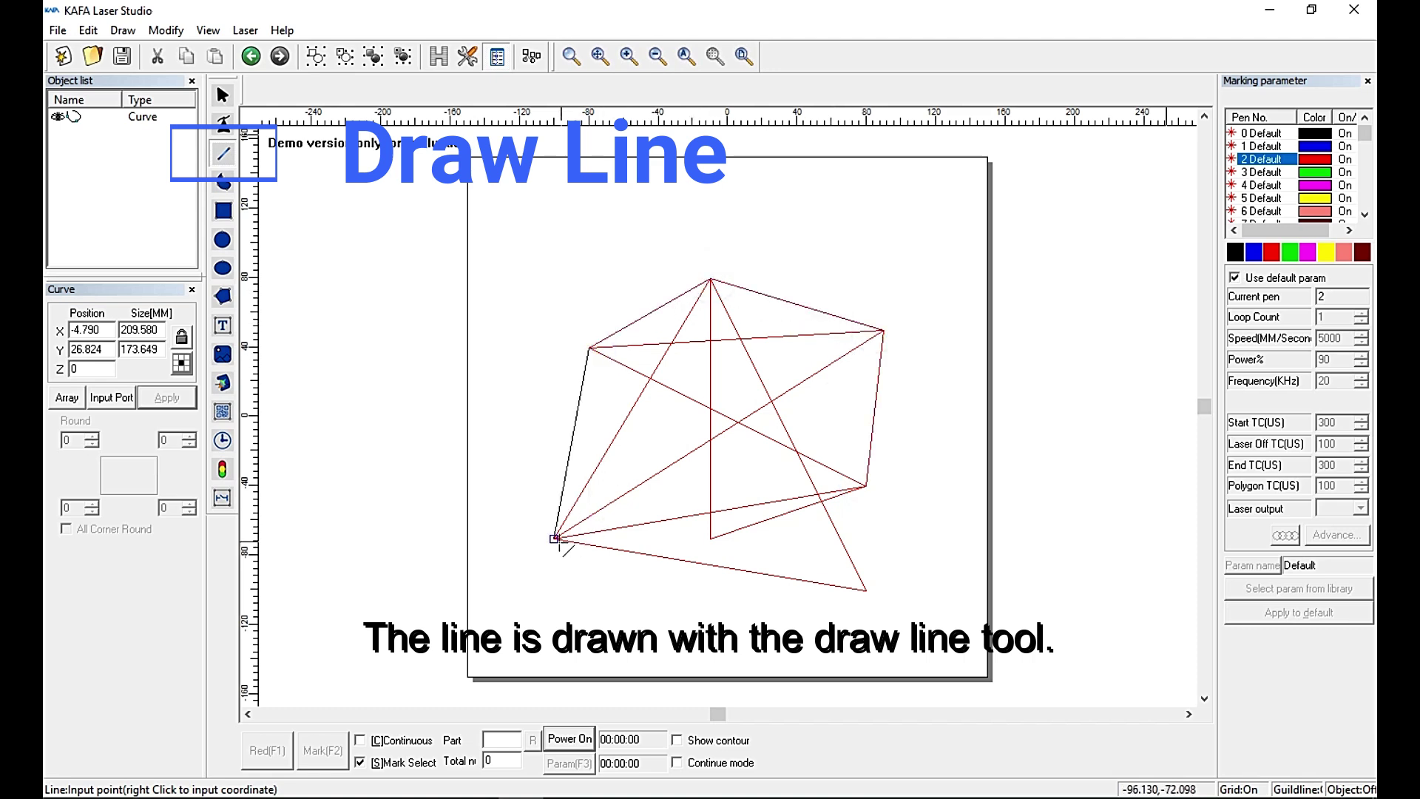
left_click(554, 538)
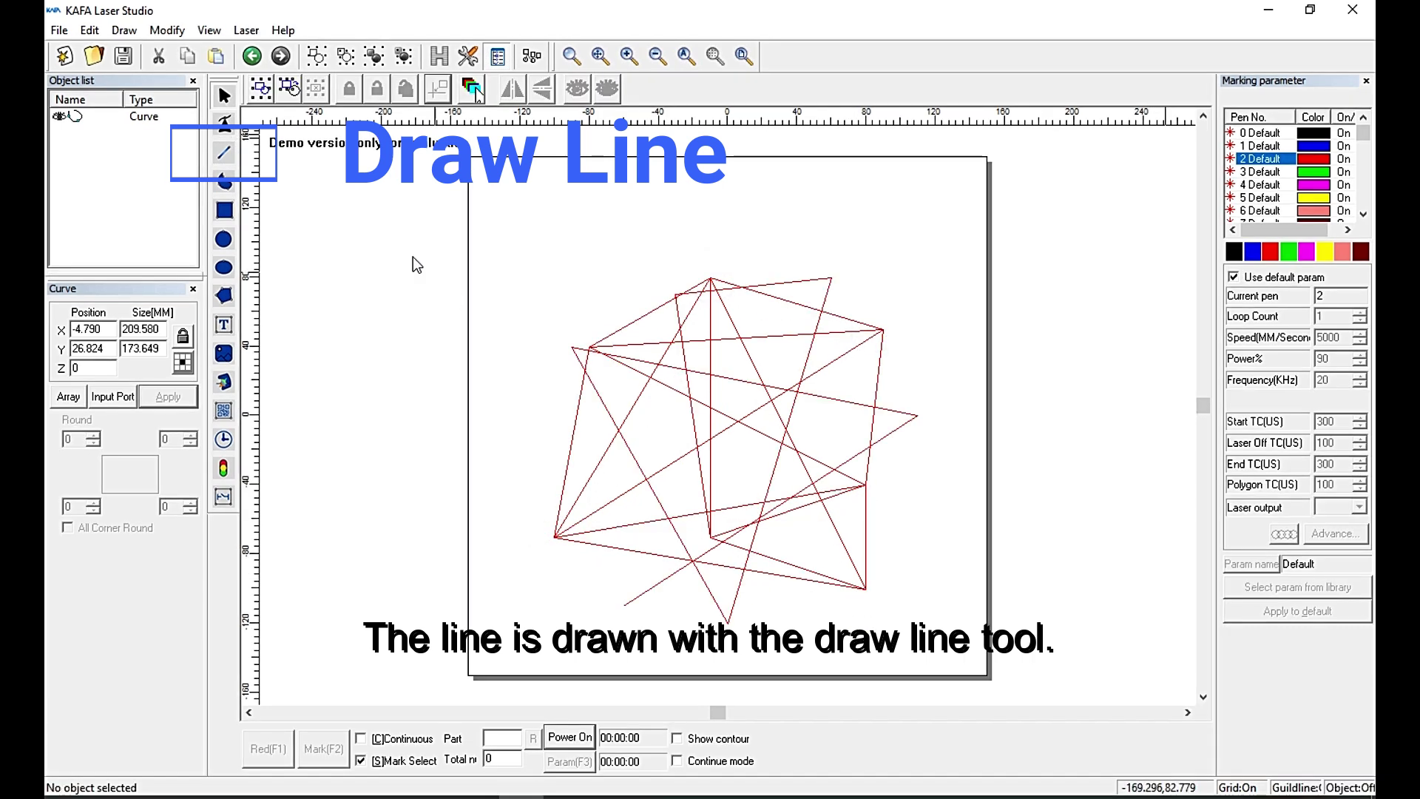
Step: Draw a closed polyline around the page edges and finish it from the right-click menu
left_click(224, 153)
left_click(571, 210)
left_click(520, 312)
left_click(537, 468)
left_click(518, 621)
left_click(642, 658)
left_click(886, 648)
left_click(969, 312)
left_click(826, 226)
left_click(573, 210)
right_click(573, 210)
left_click(627, 220)
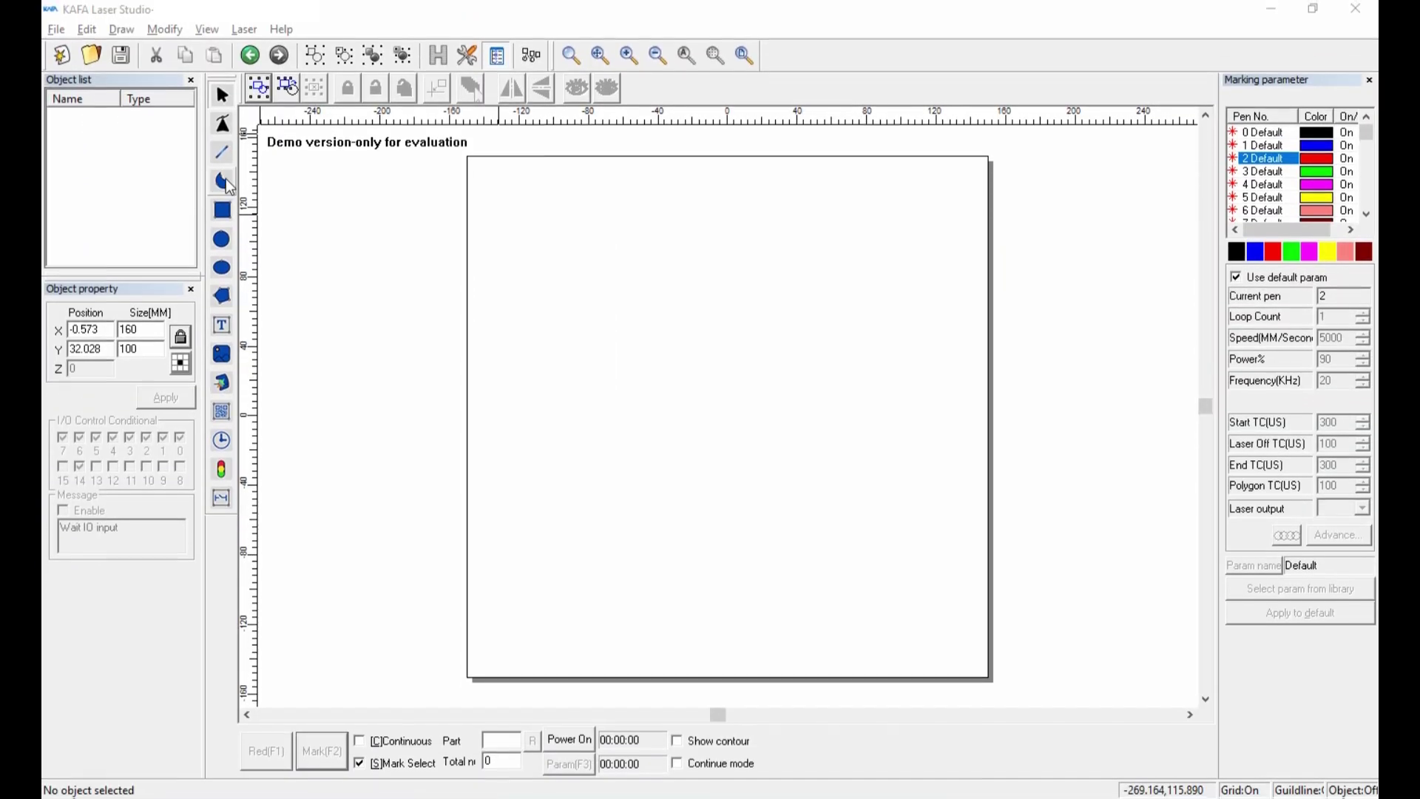
Step: Start an angular curve in the upper page, placing points down and along its lower right
left_click(225, 181)
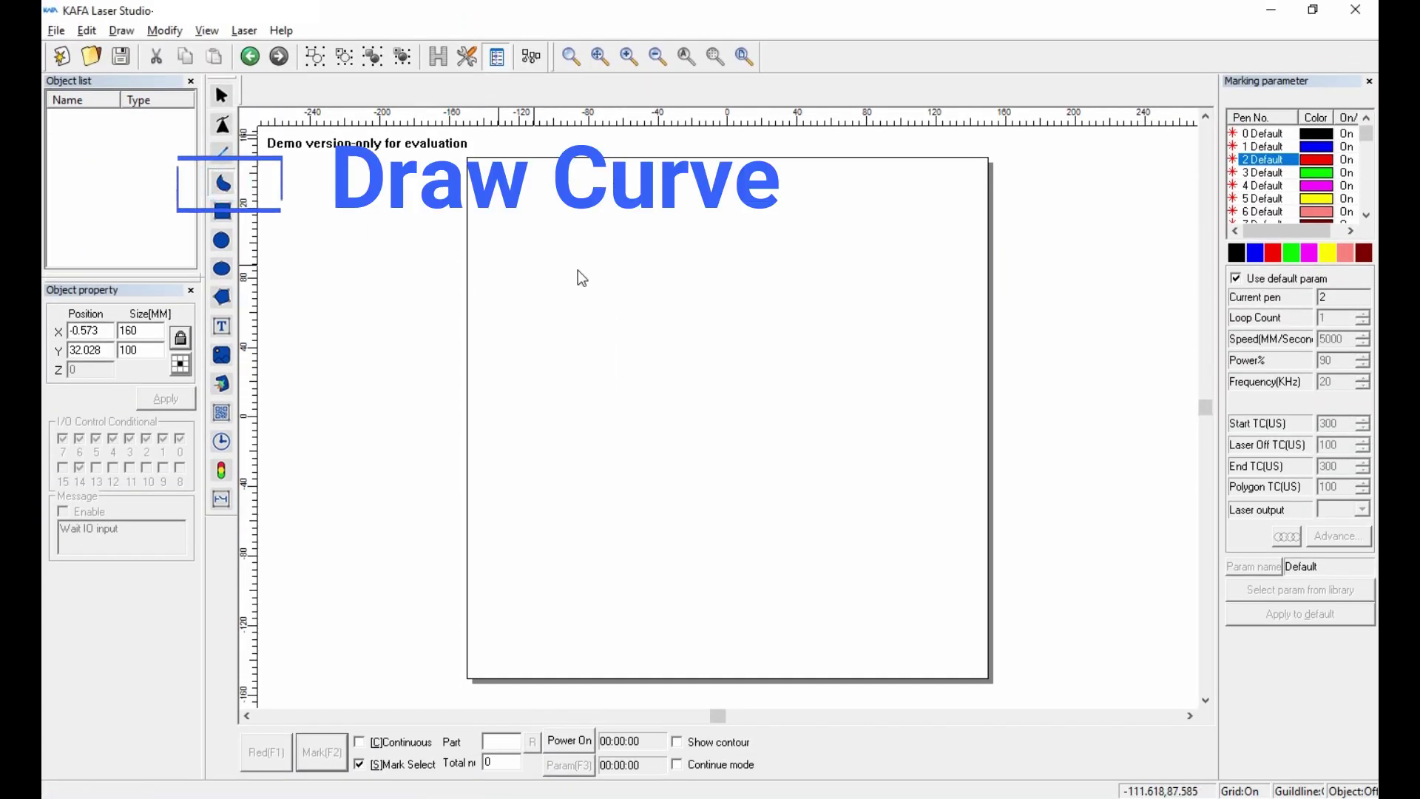
left_click(609, 272)
left_click(606, 311)
left_click(642, 381)
left_click(732, 381)
left_click(775, 410)
left_click(745, 450)
left_click(796, 450)
left_click(850, 433)
left_click(883, 399)
left_click(901, 347)
left_click(853, 332)
Step: Add a notch on the right and points across the top, closing the curve at its start
left_click(832, 364)
left_click(815, 363)
left_click(814, 311)
left_click(832, 295)
left_click(832, 277)
left_click(779, 261)
left_click(728, 242)
left_click(676, 226)
left_click(659, 226)
left_click(641, 242)
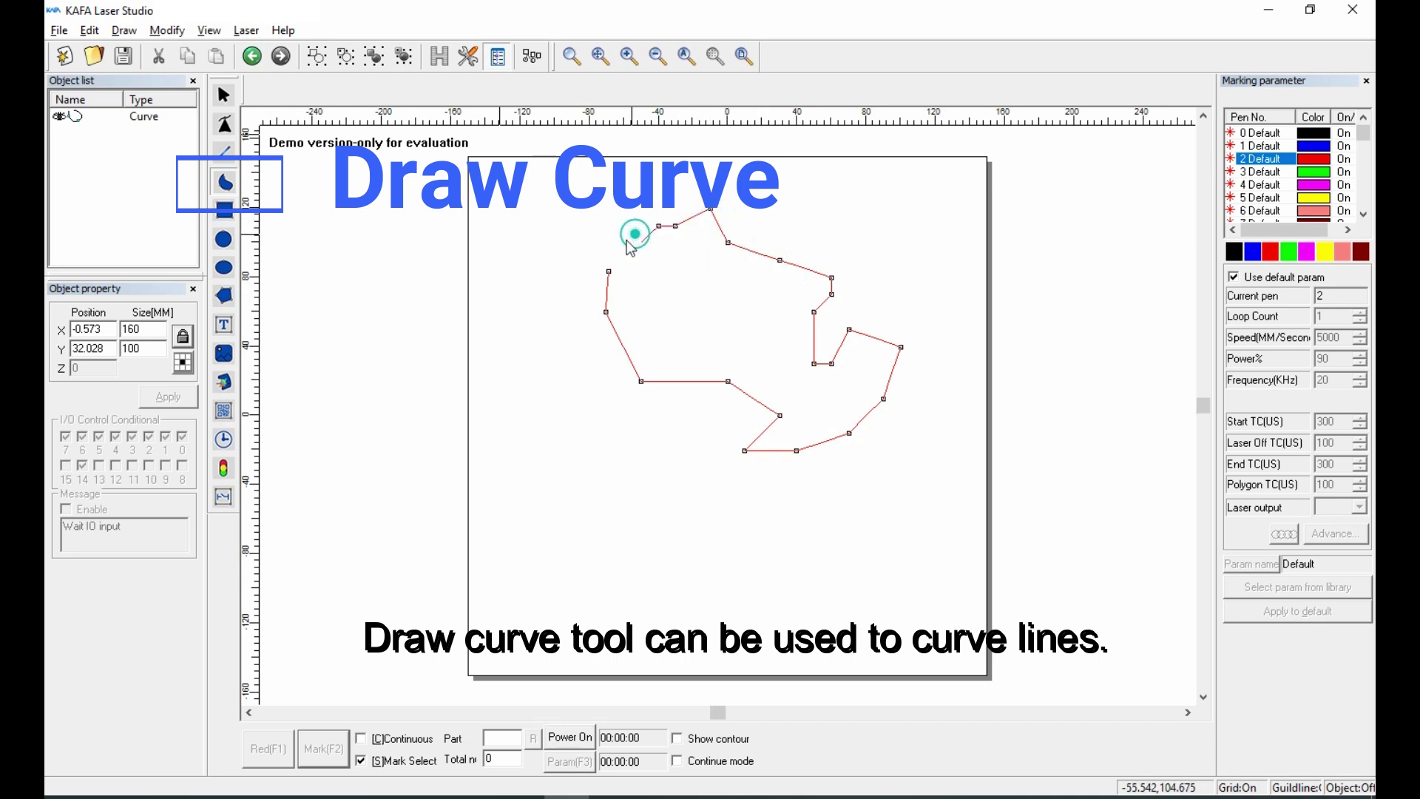
left_click(607, 275)
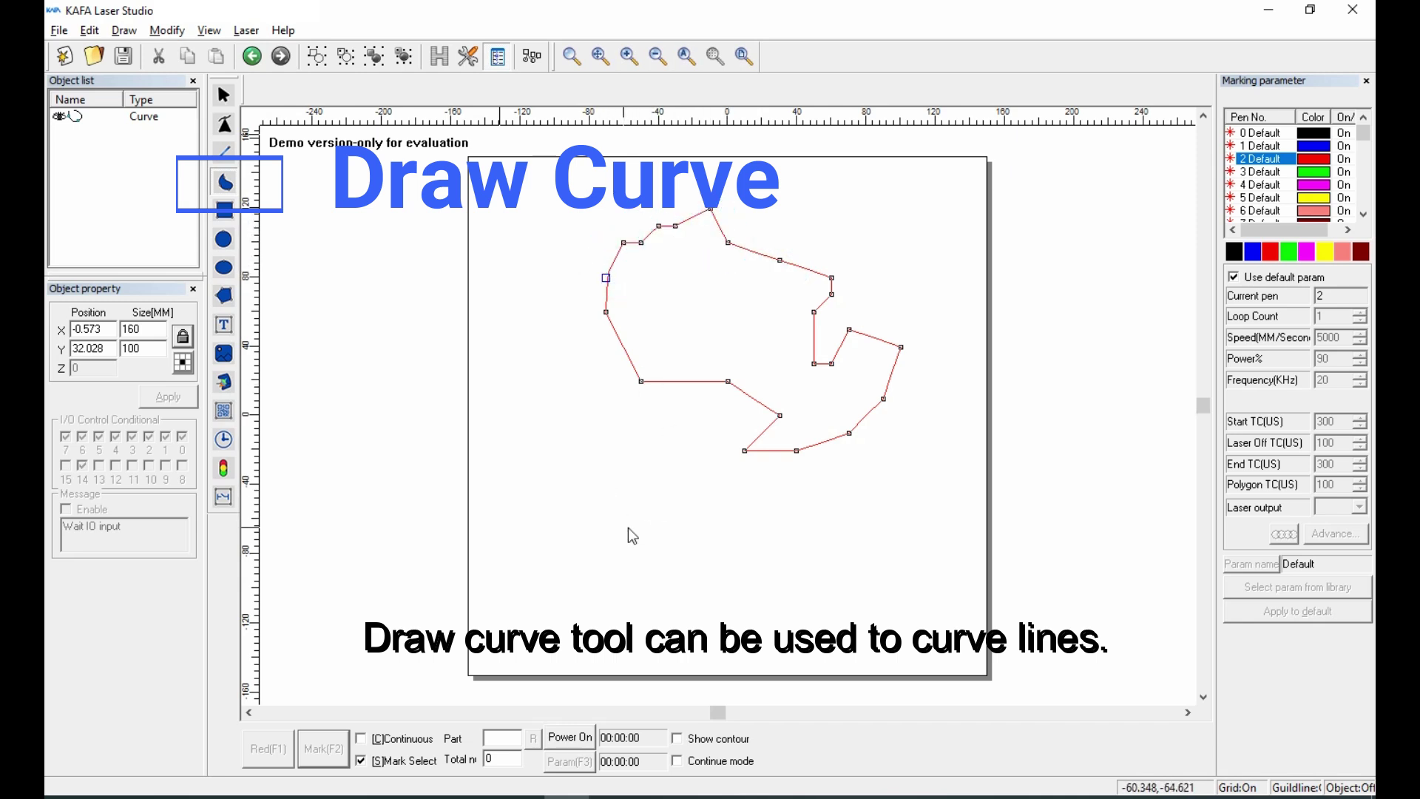
Step: Draw a second smaller curve attached at the first curve's lower-left corner
left_click(640, 383)
left_click(603, 435)
left_click(555, 450)
left_click(589, 503)
left_click(692, 503)
left_click(592, 454)
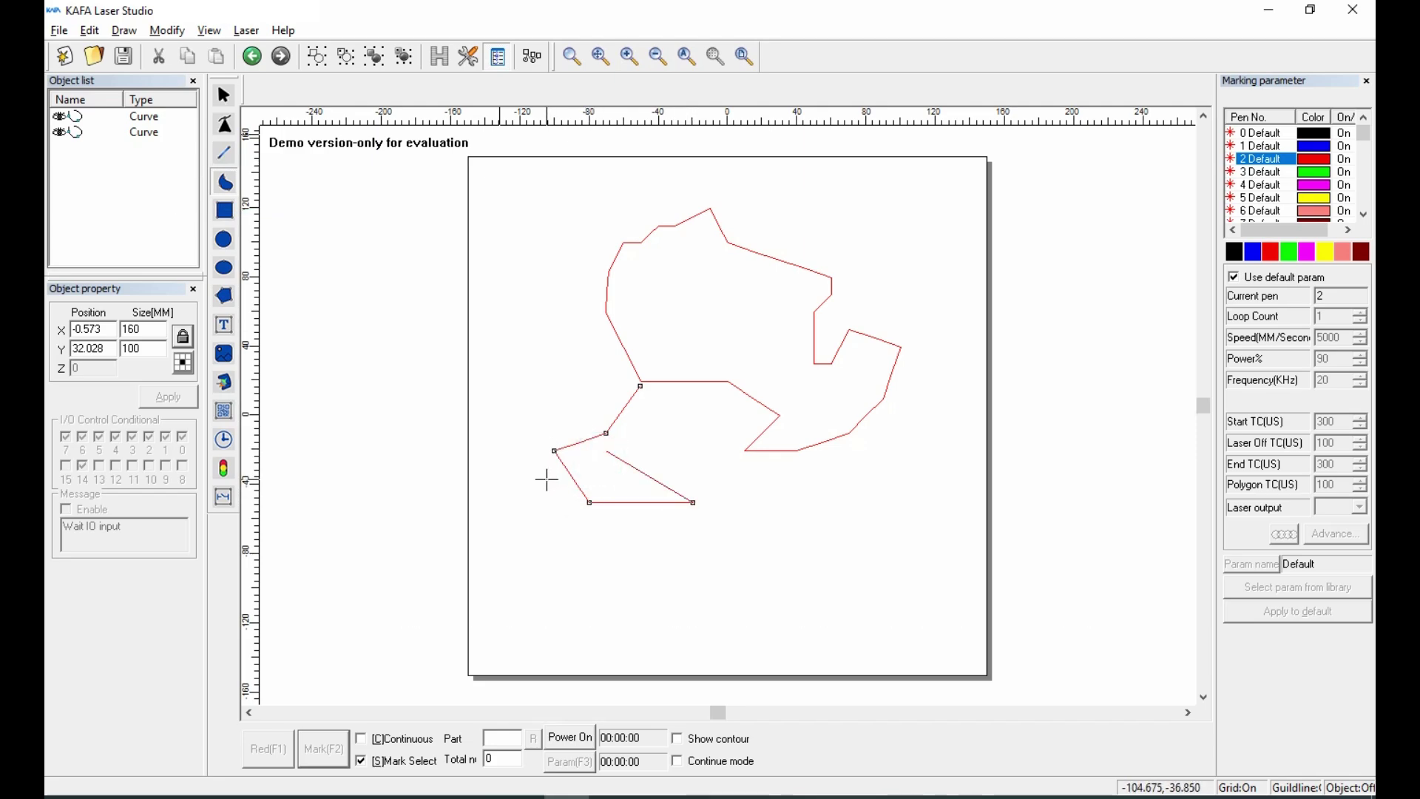
left_click(545, 475)
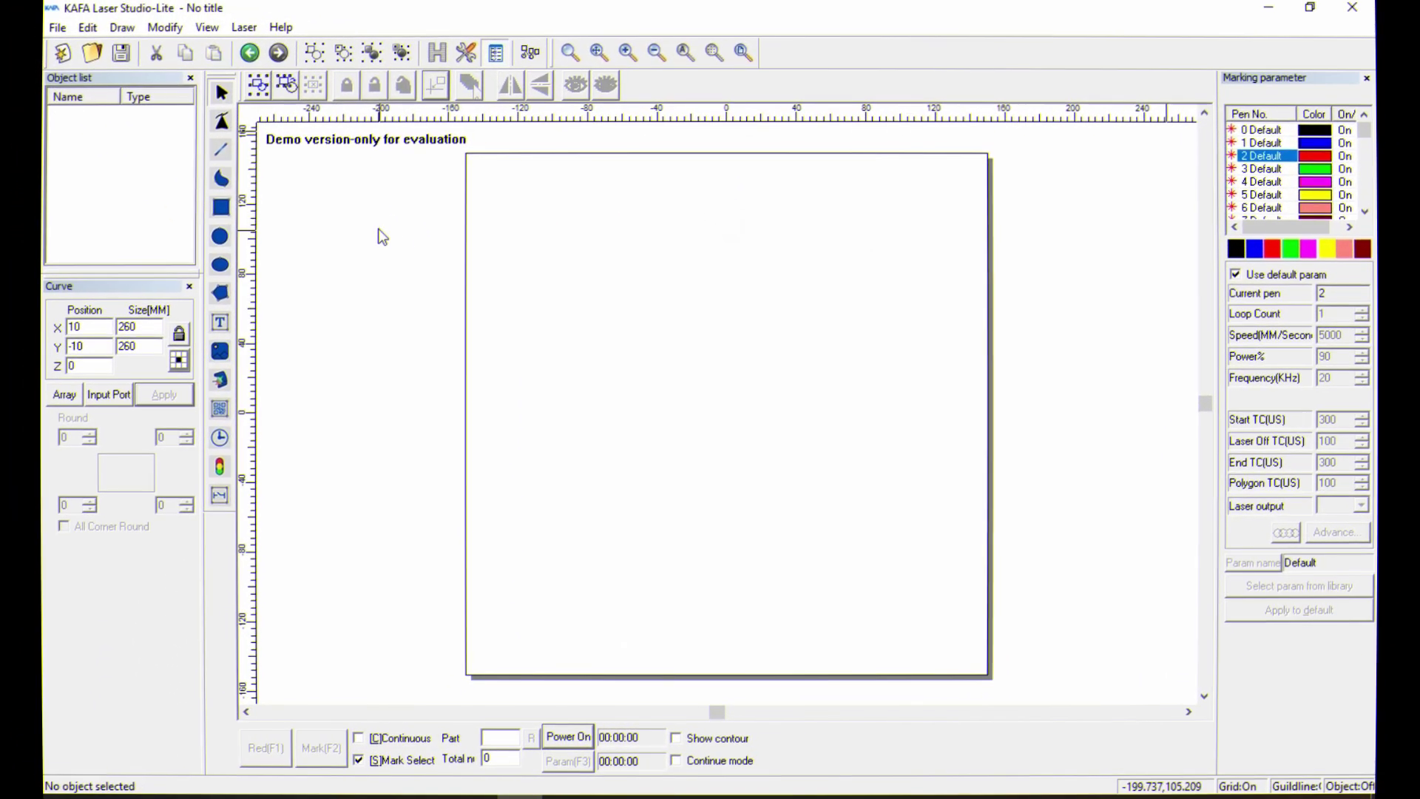
Step: Draw a rectangle in the upper middle of the page and size it 200 × 200 mm
left_click(235, 212)
mouse_move(605, 278)
left_mouse_down()
mouse_move(937, 430)
mouse_move(908, 426)
left_mouse_up()
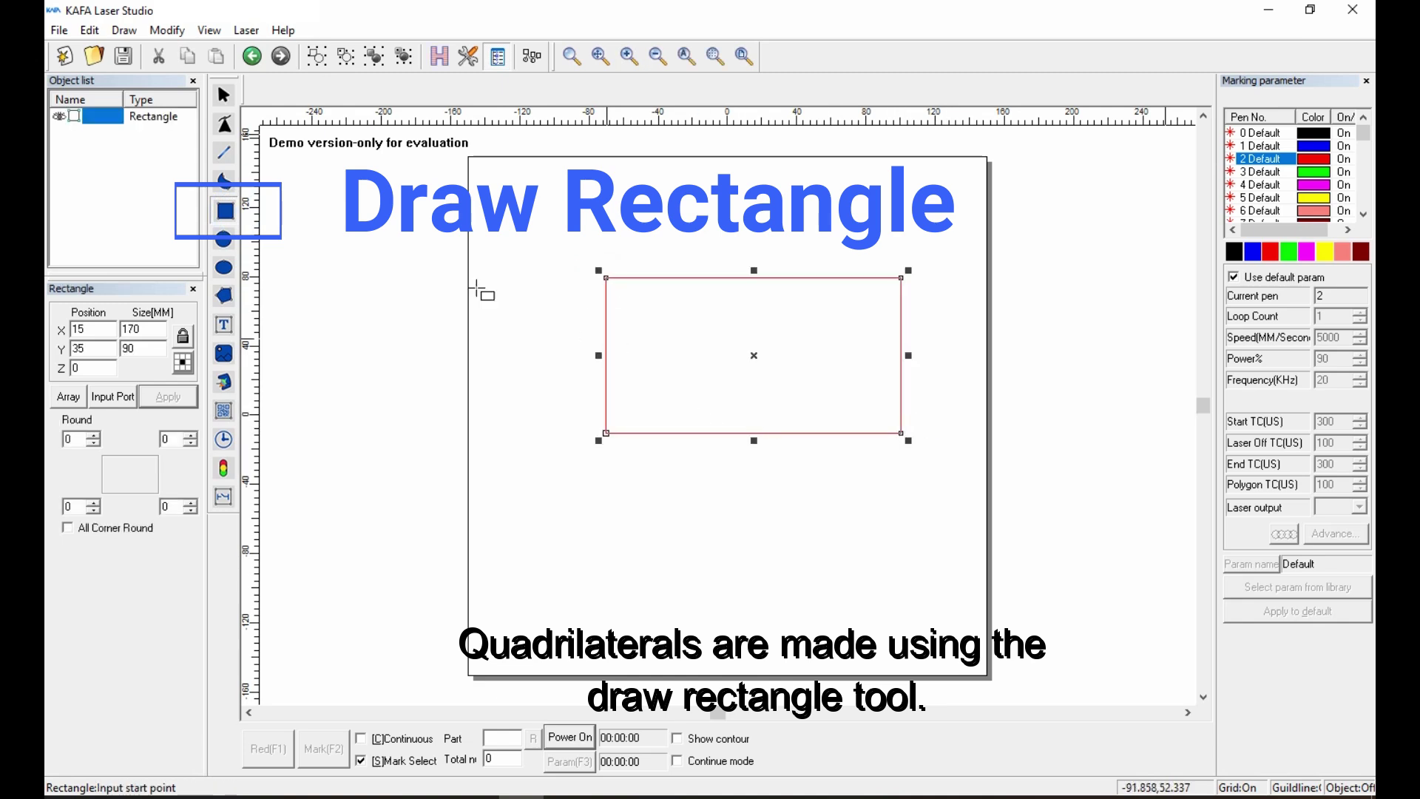
double_click(141, 331)
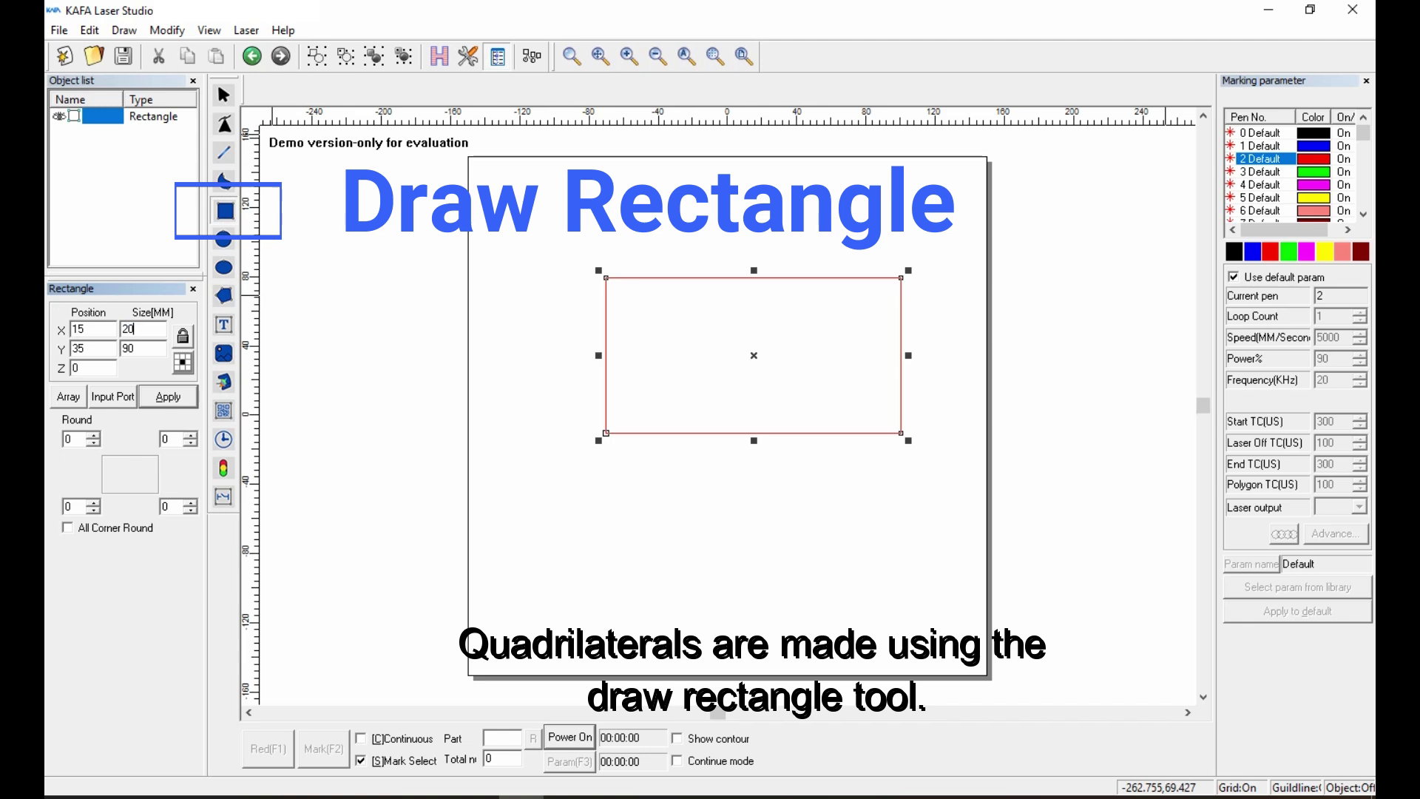
type("200")
key("Return")
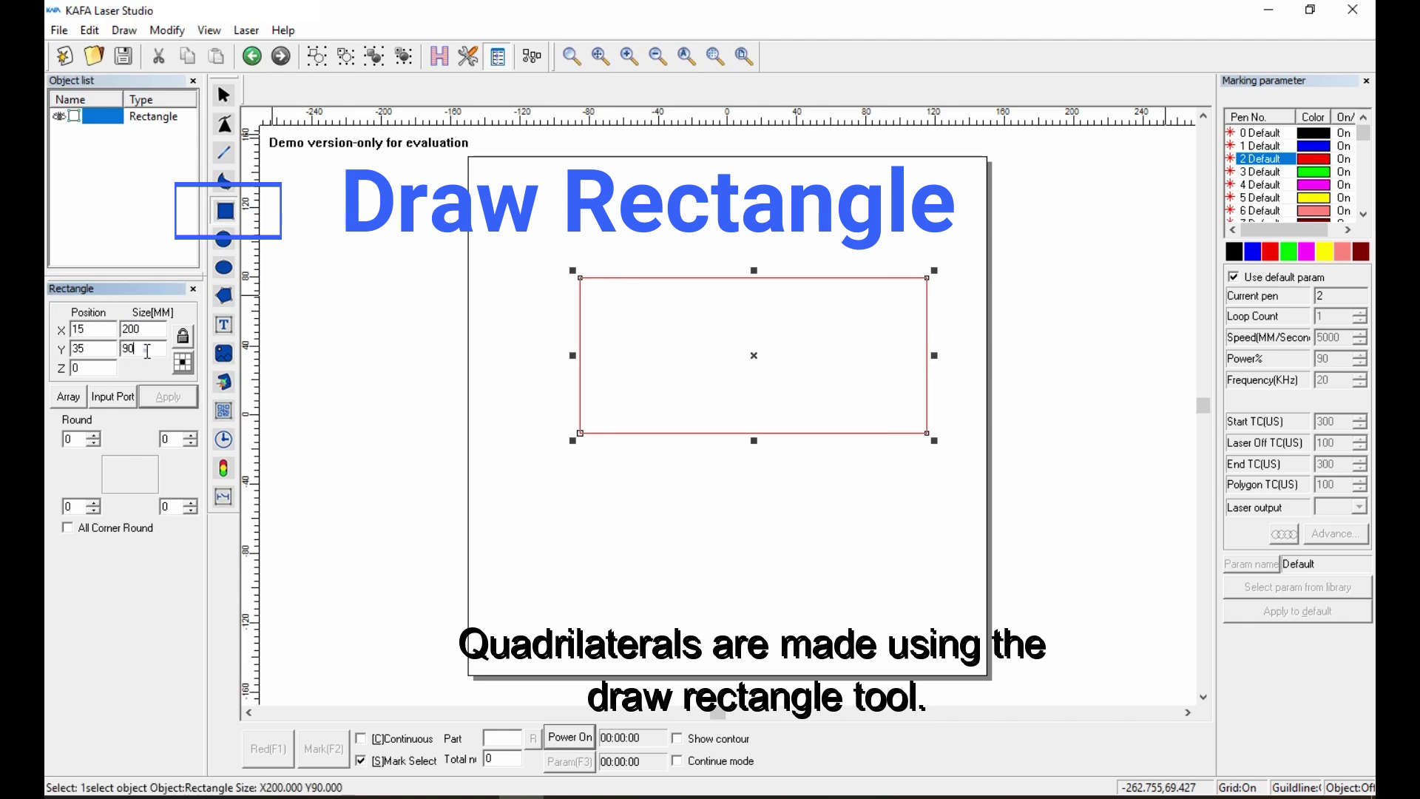
double_click(147, 351)
type("200")
key("Return")
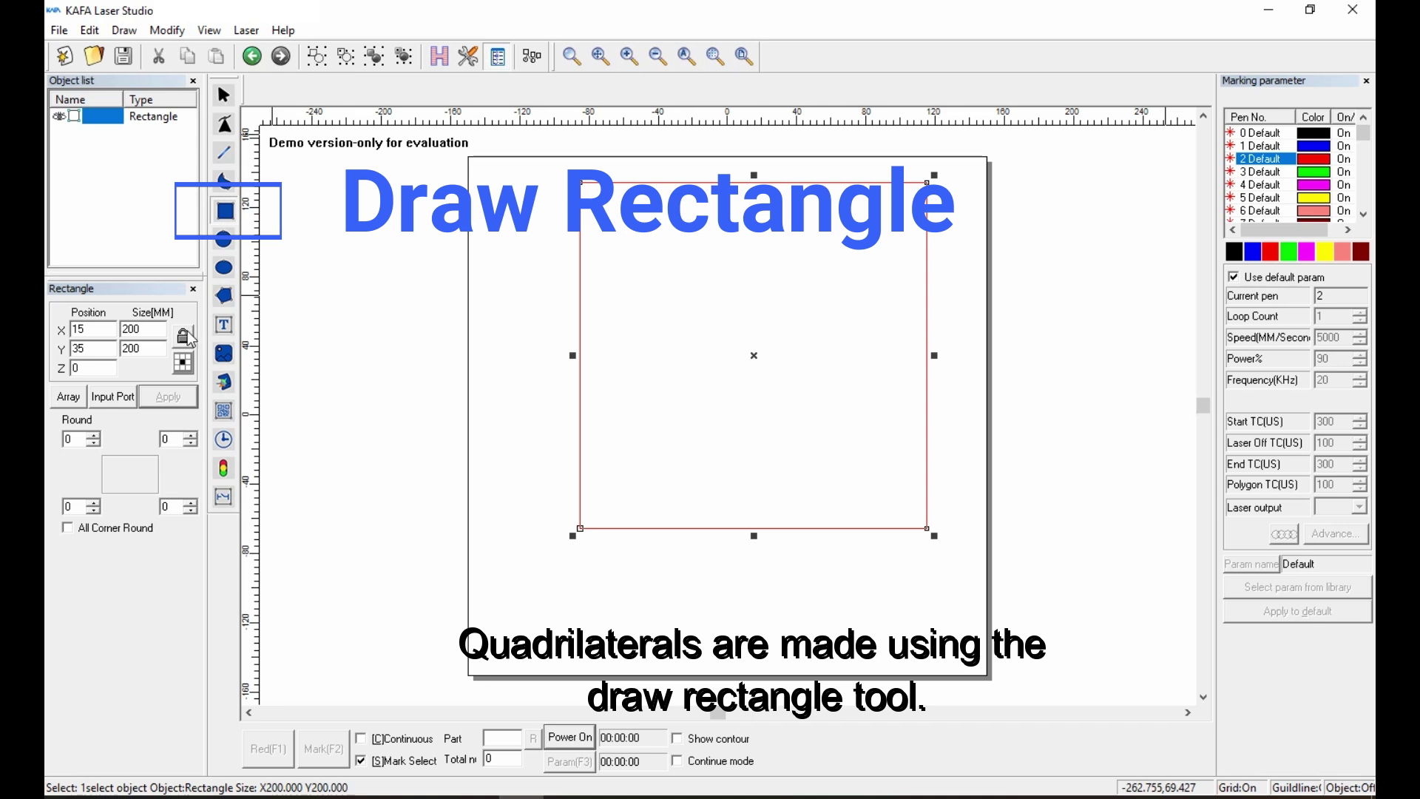
Step: Change the width so the rectangle becomes a 20 × 20 mm square at X 15, Y 35
left_click(132, 333)
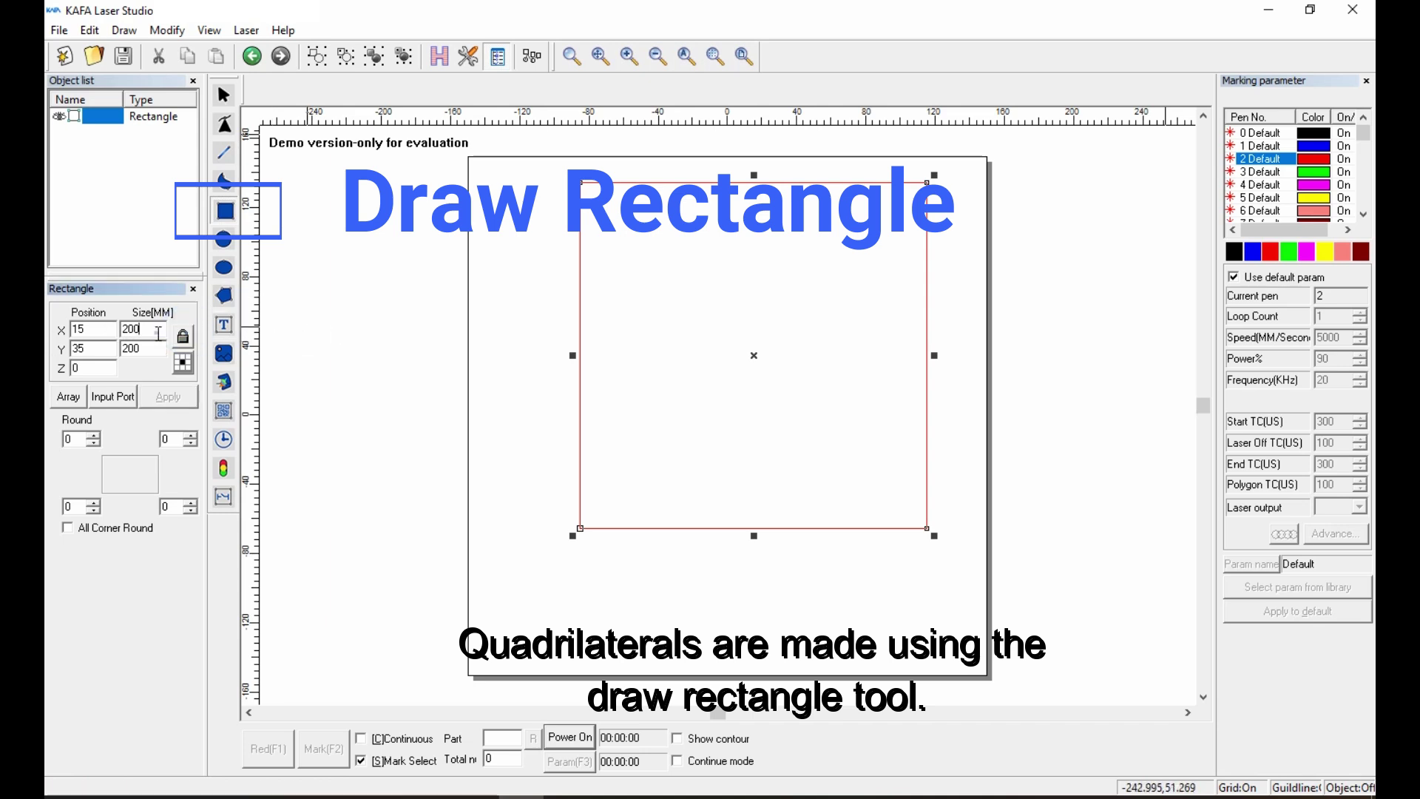
double_click(154, 334)
type("2")
key("Return")
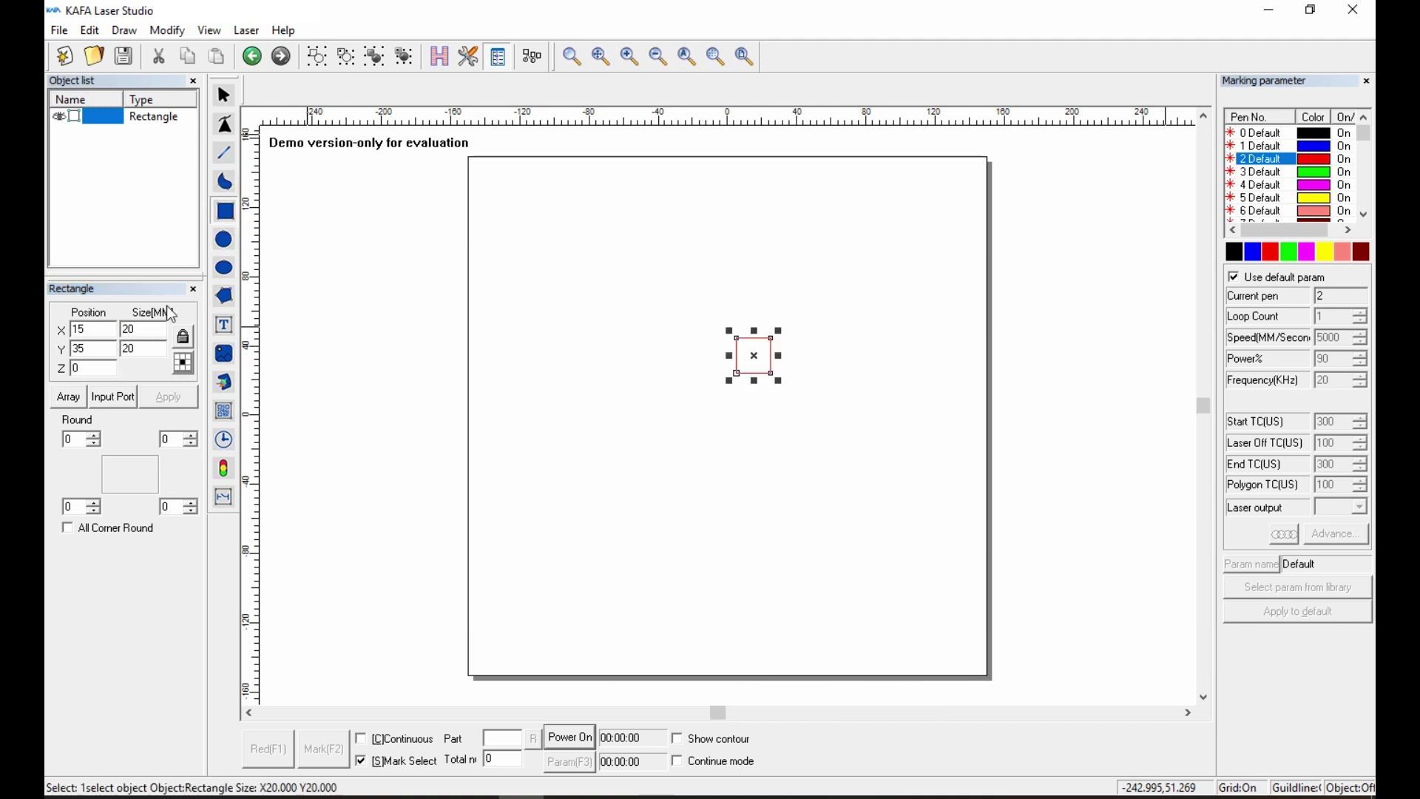
Step: Draw a 100 mm circle and drag it toward the page centre, at X -10, Y 30
left_click(530, 390)
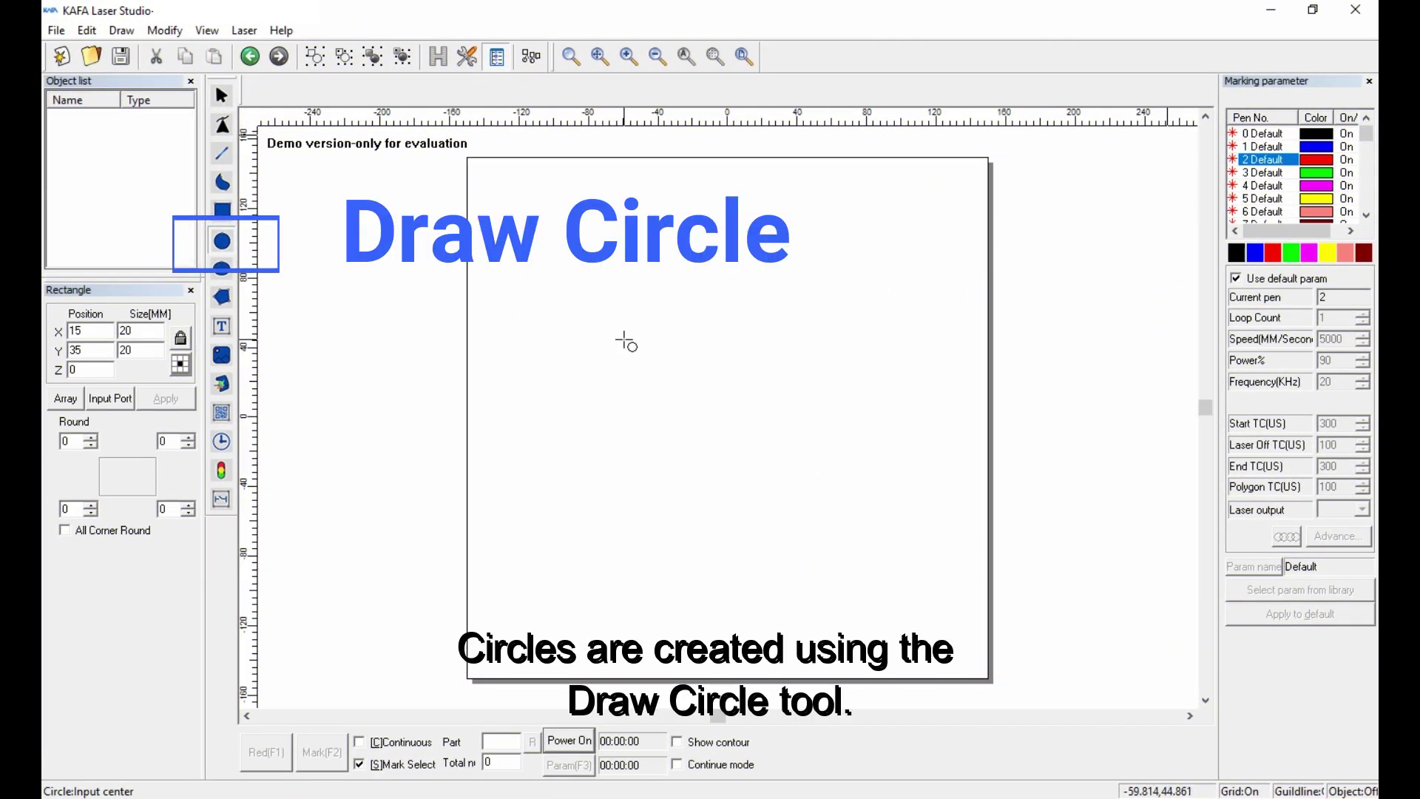
left_click_drag(625, 342, 694, 405)
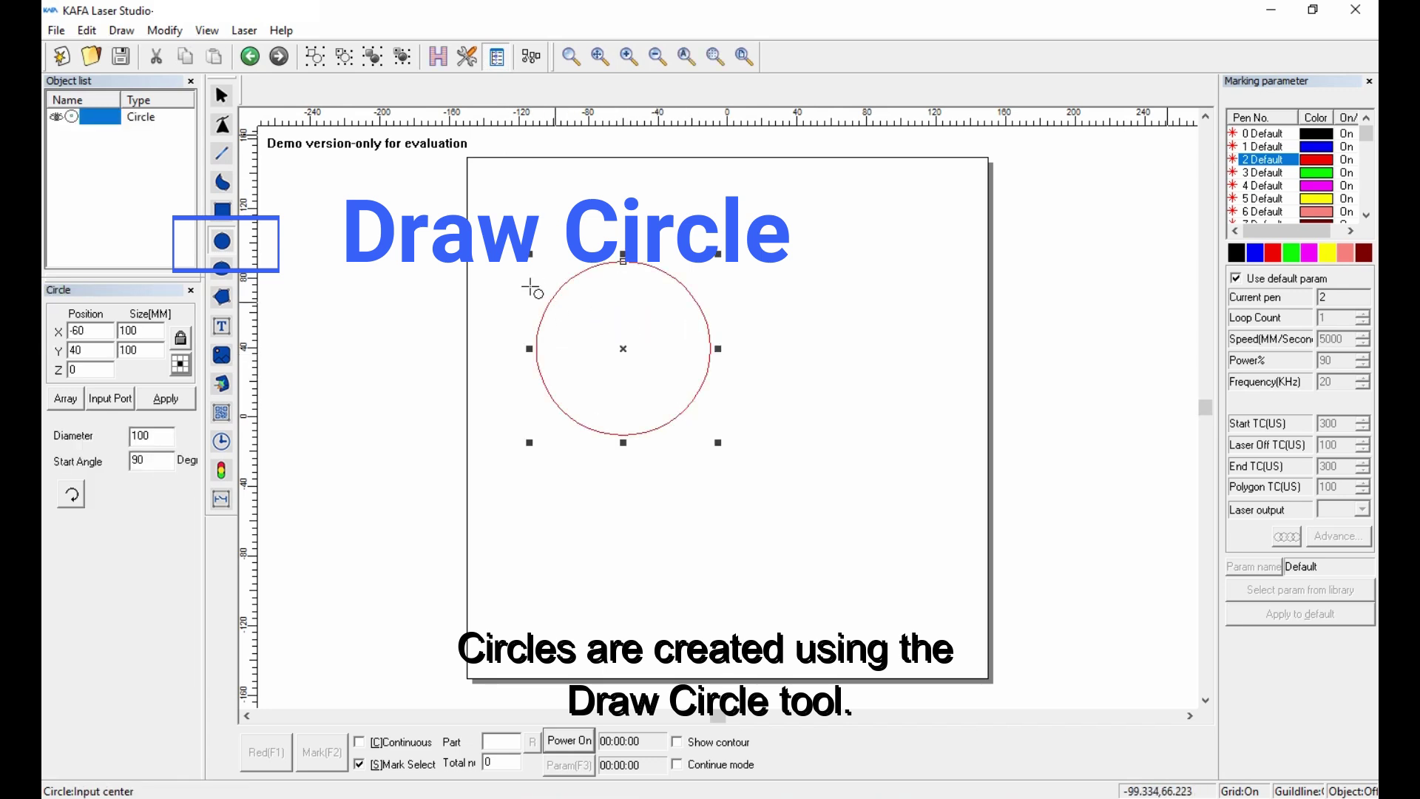
left_click(222, 95)
left_click_drag(623, 349, 705, 364)
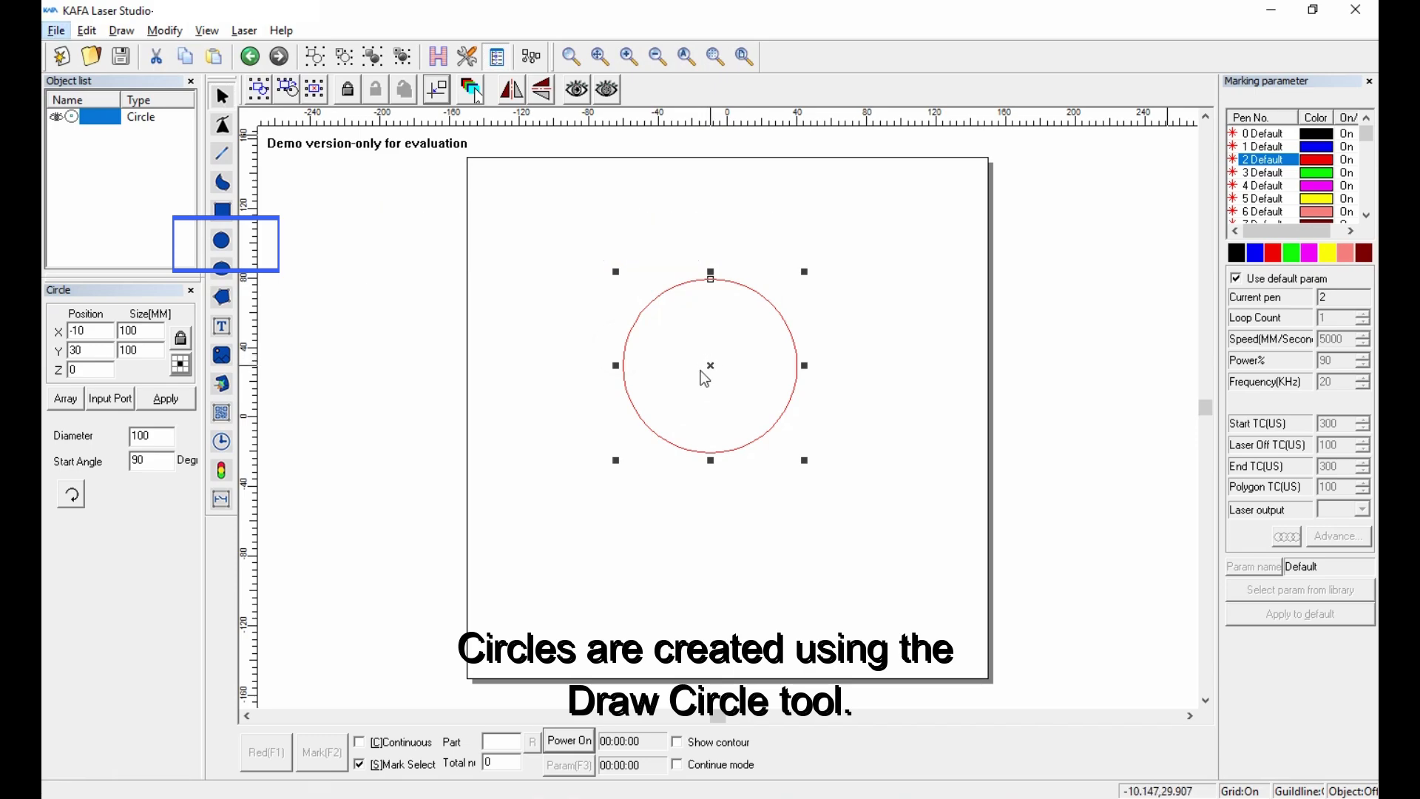
Step: Draw a 120 × 50 mm ellipse, move it up-left, and open its hatch settings
left_click(705, 362)
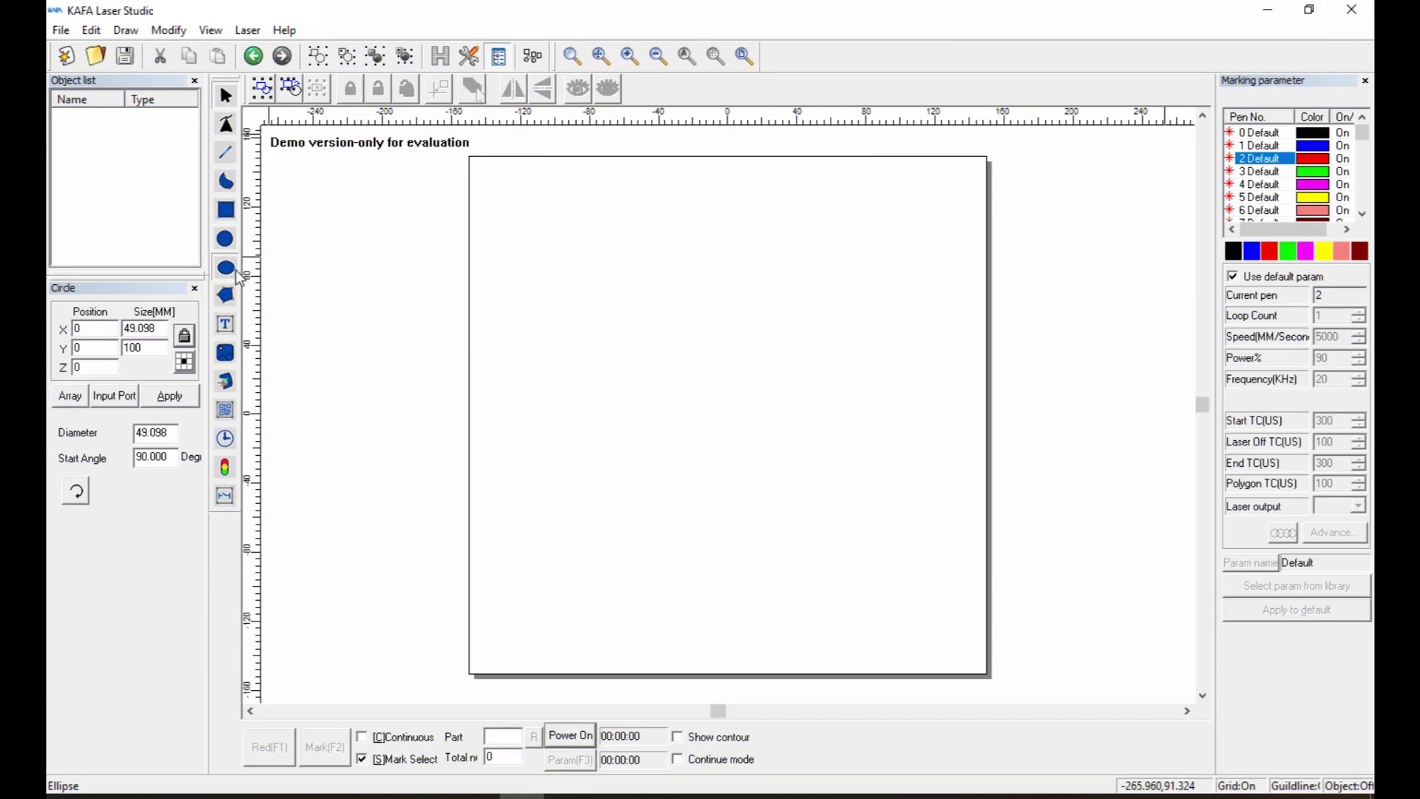
left_click_drag(704, 321, 925, 423)
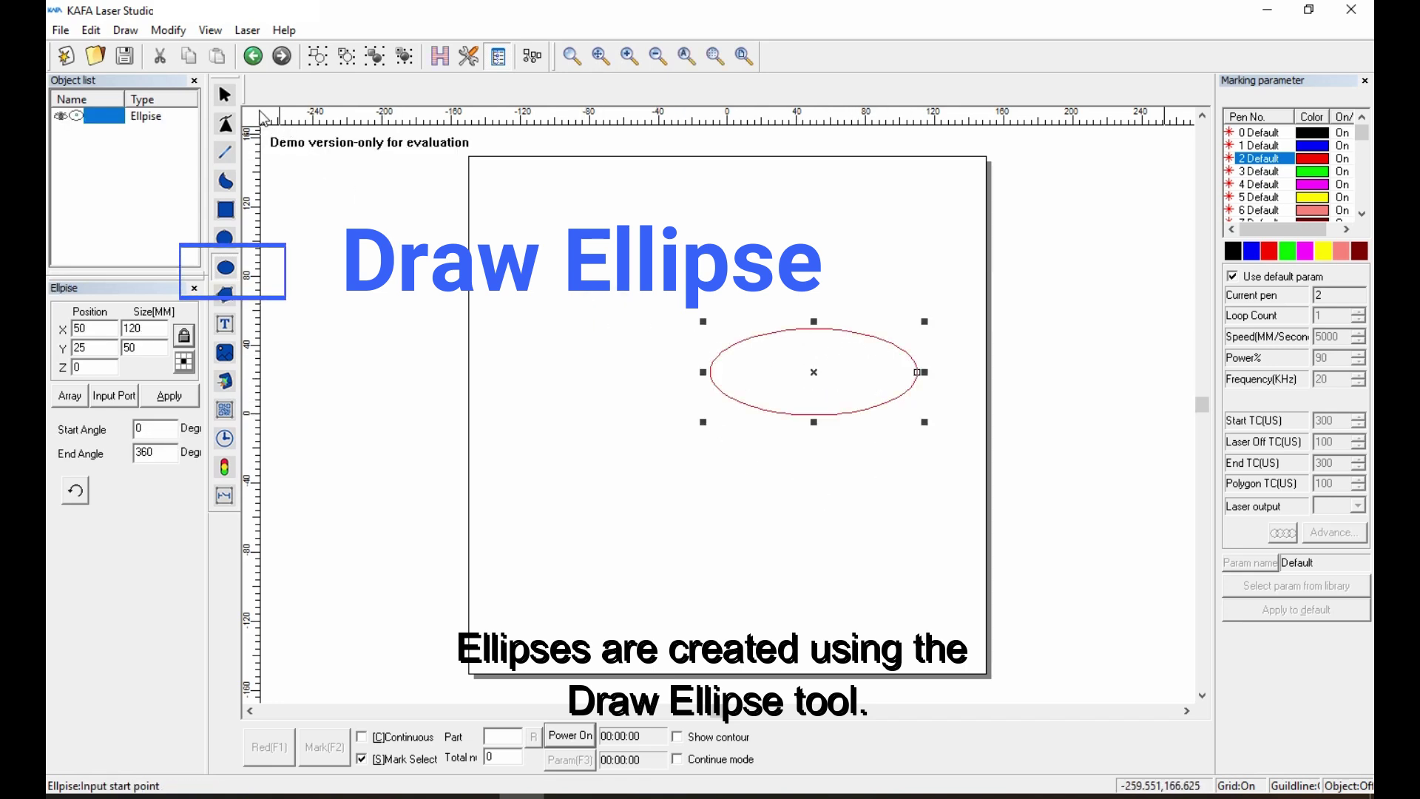
left_click(225, 95)
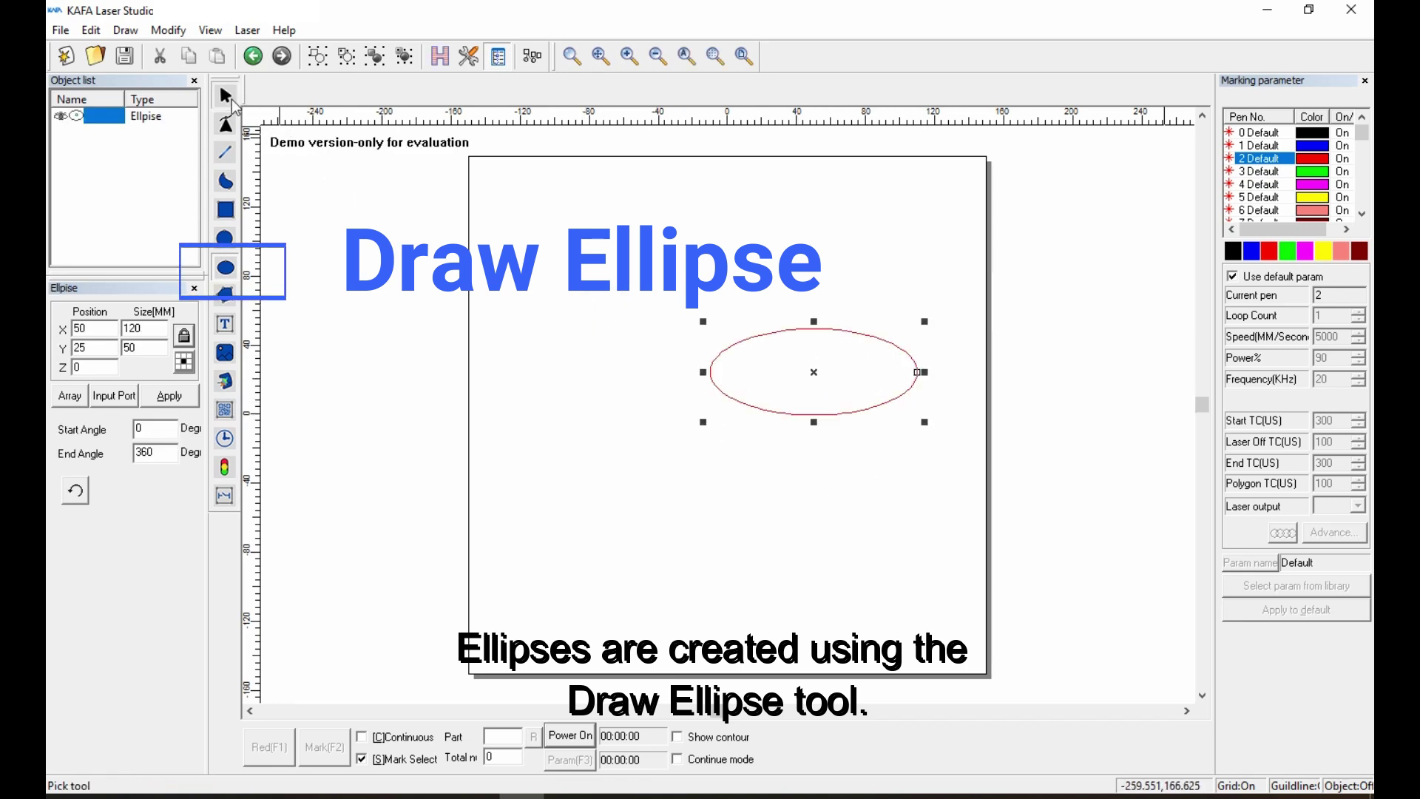
left_click(742, 338)
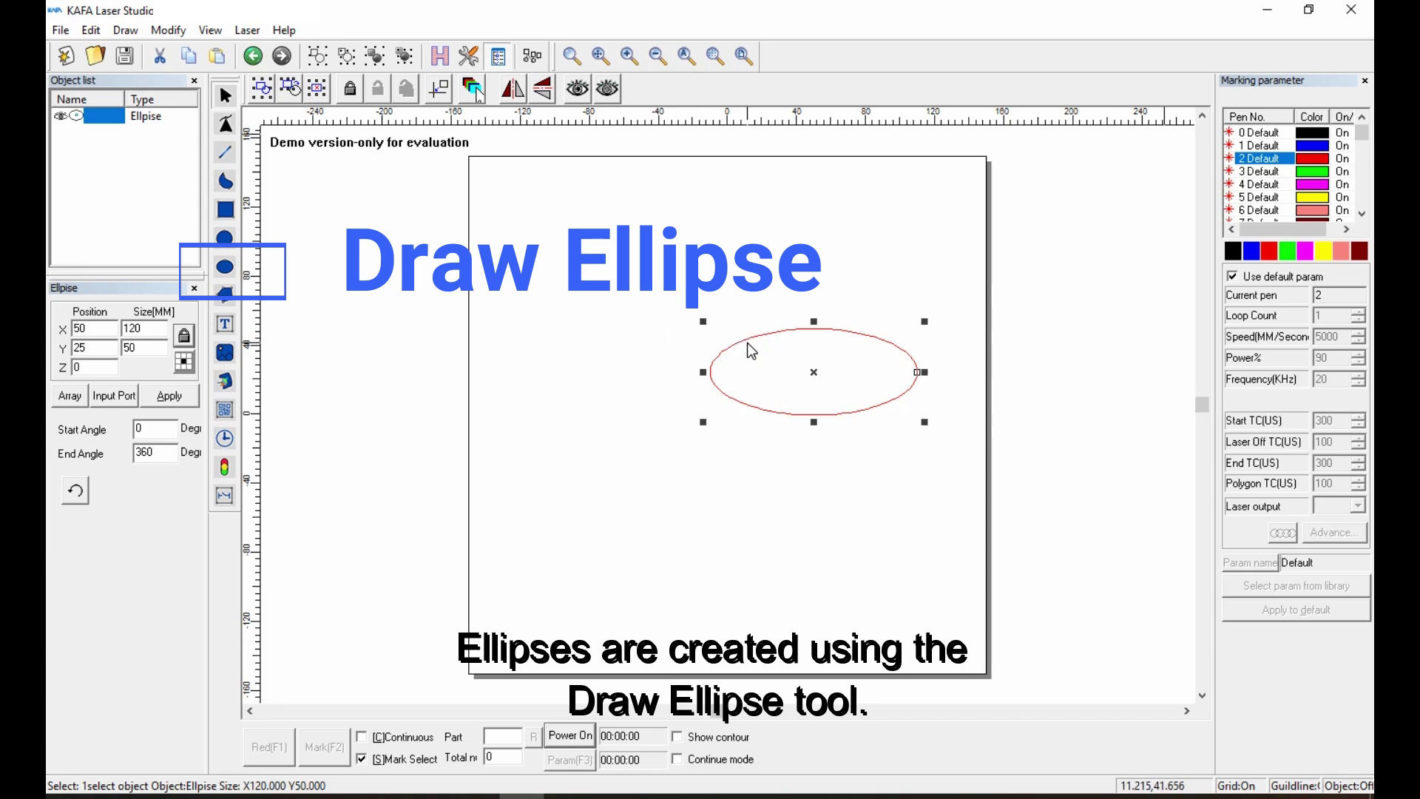
left_click_drag(749, 332, 617, 266)
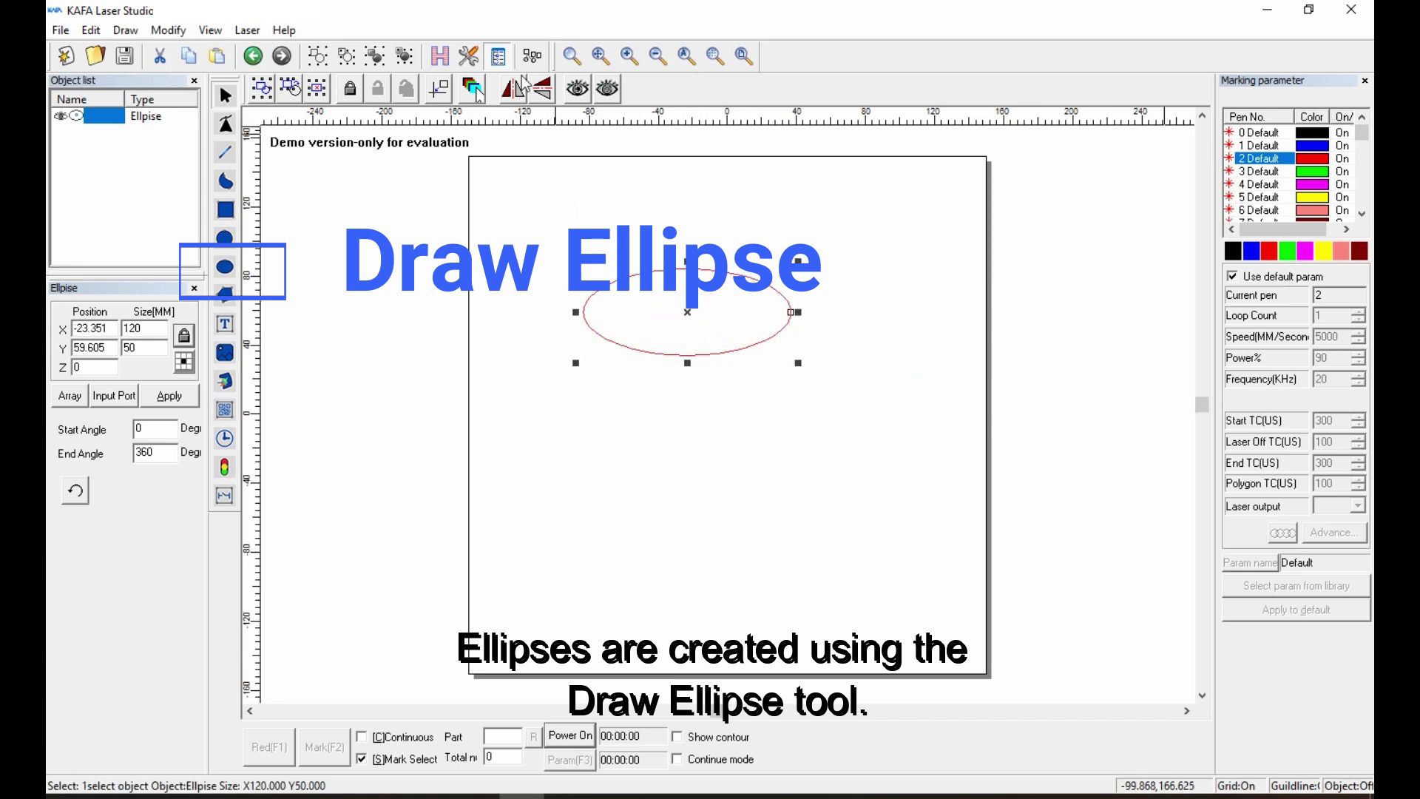
left_click(438, 58)
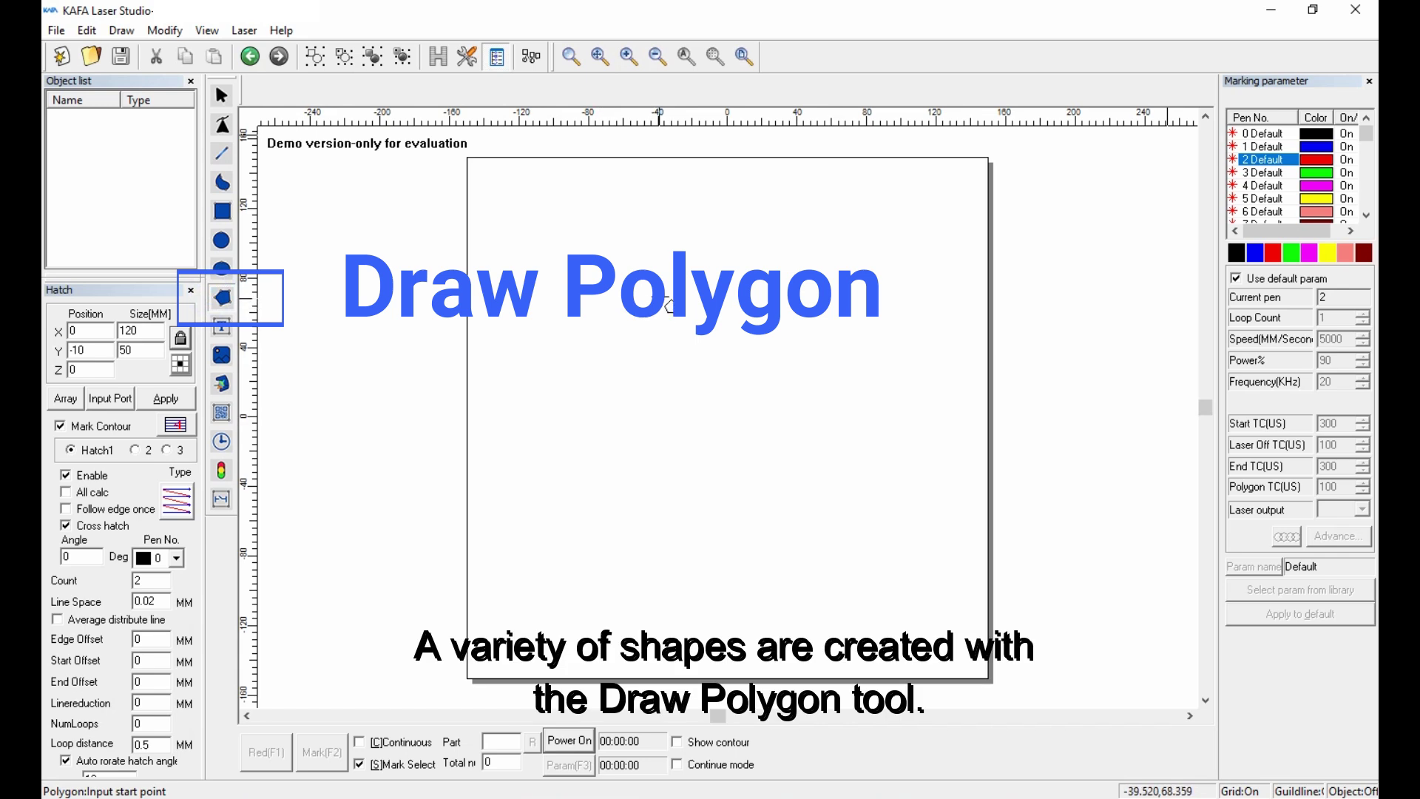
Step: Draw a hexagon, change its edge count to 8, toggle the star option, then apply 5 edges
left_click_drag(654, 295, 941, 527)
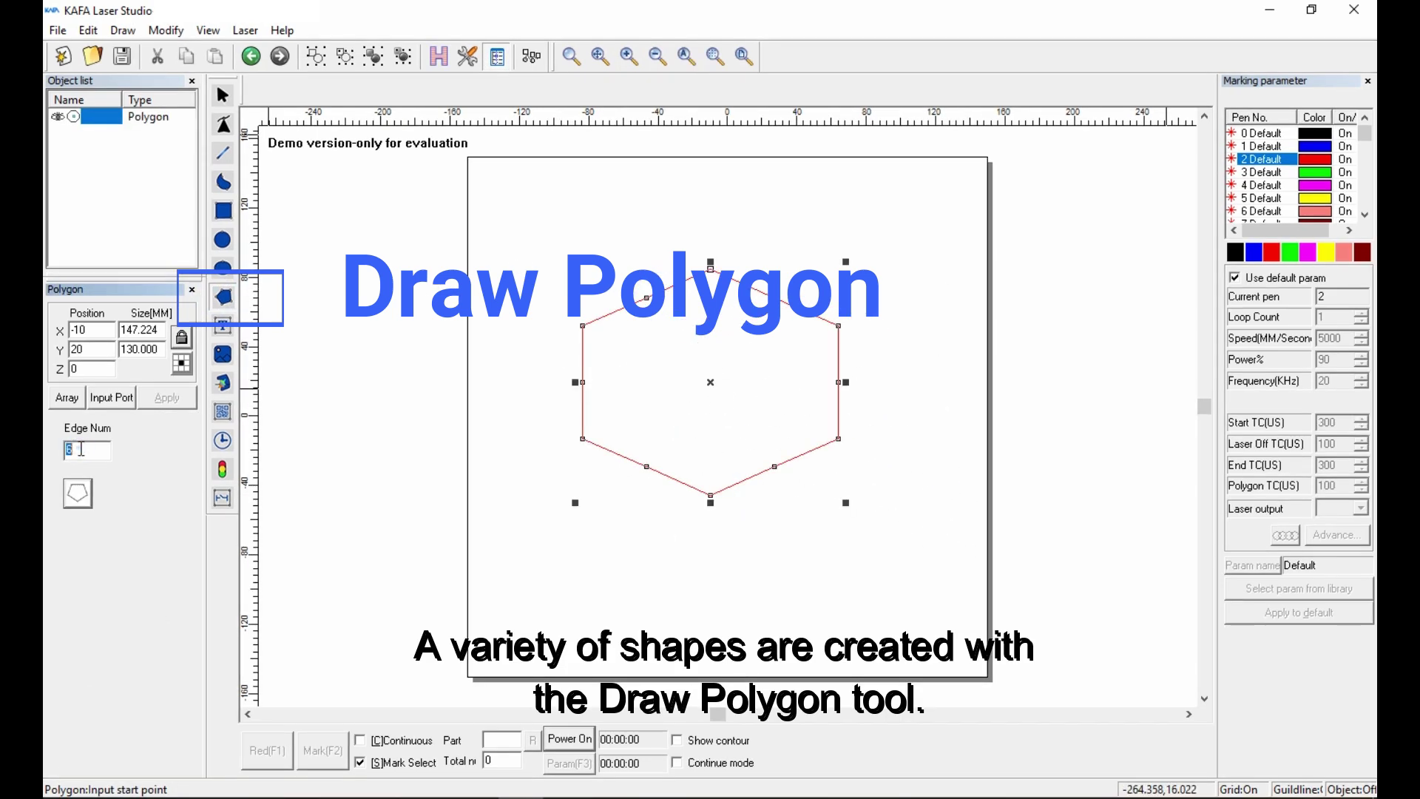
double_click(110, 457)
type("8")
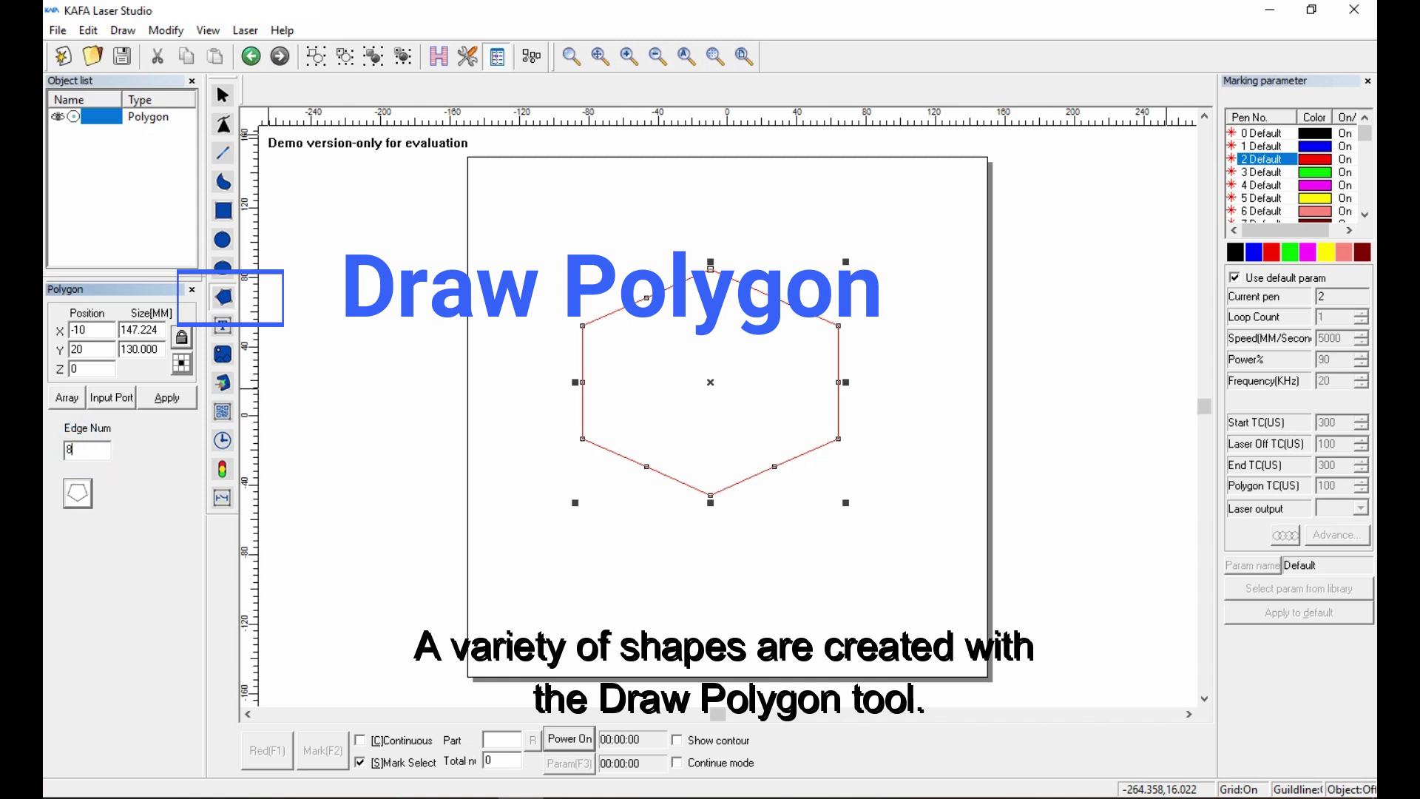
left_click(168, 404)
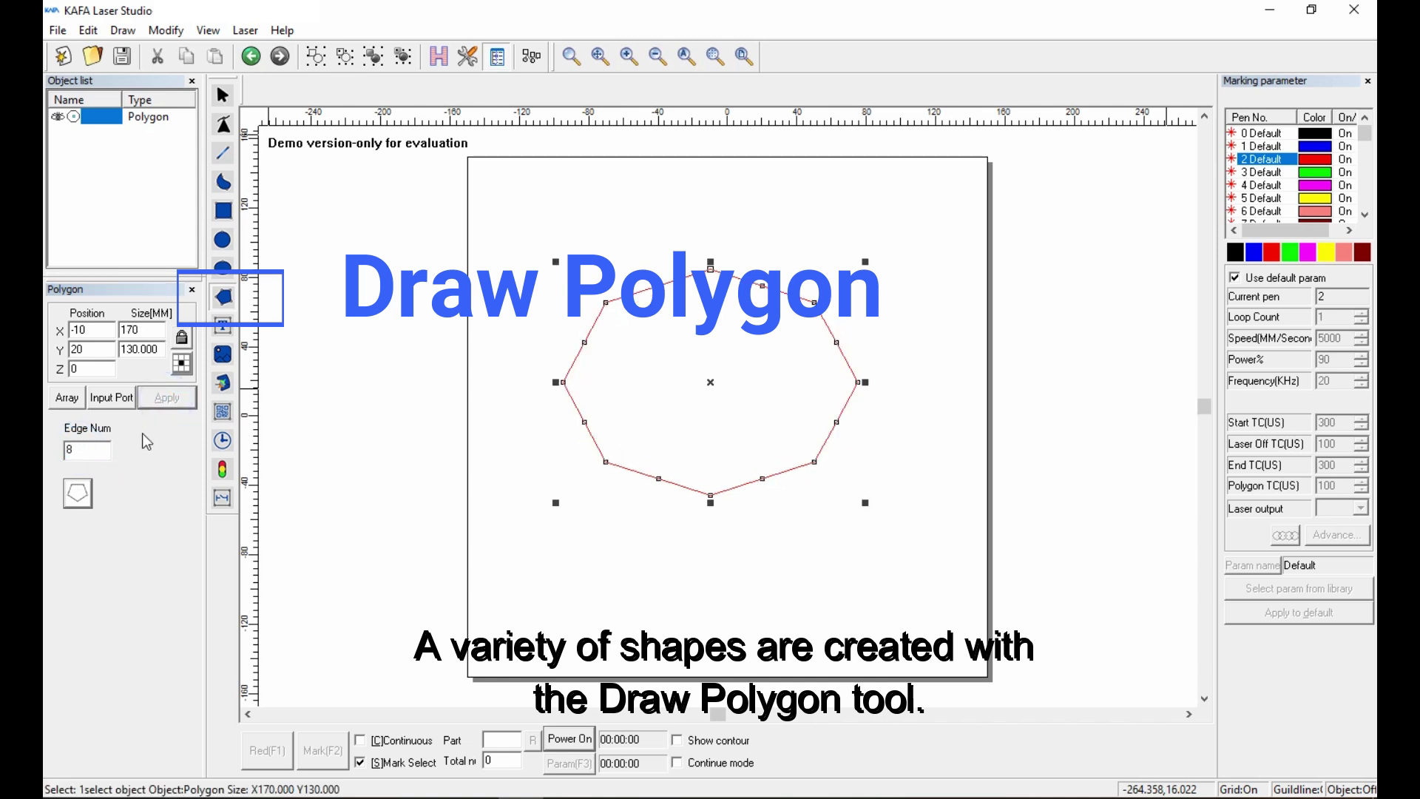
left_click(104, 447)
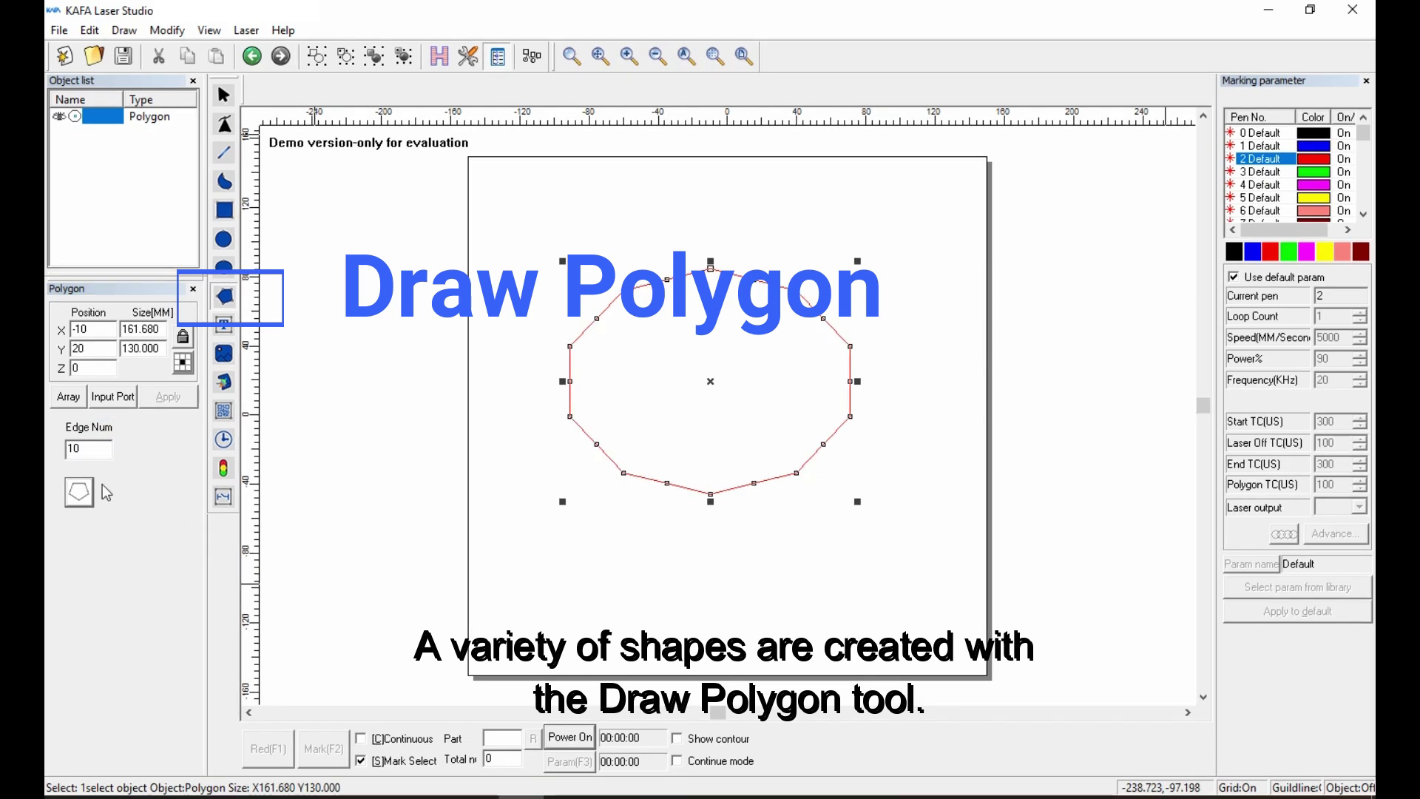
left_click(79, 492)
double_click(99, 453)
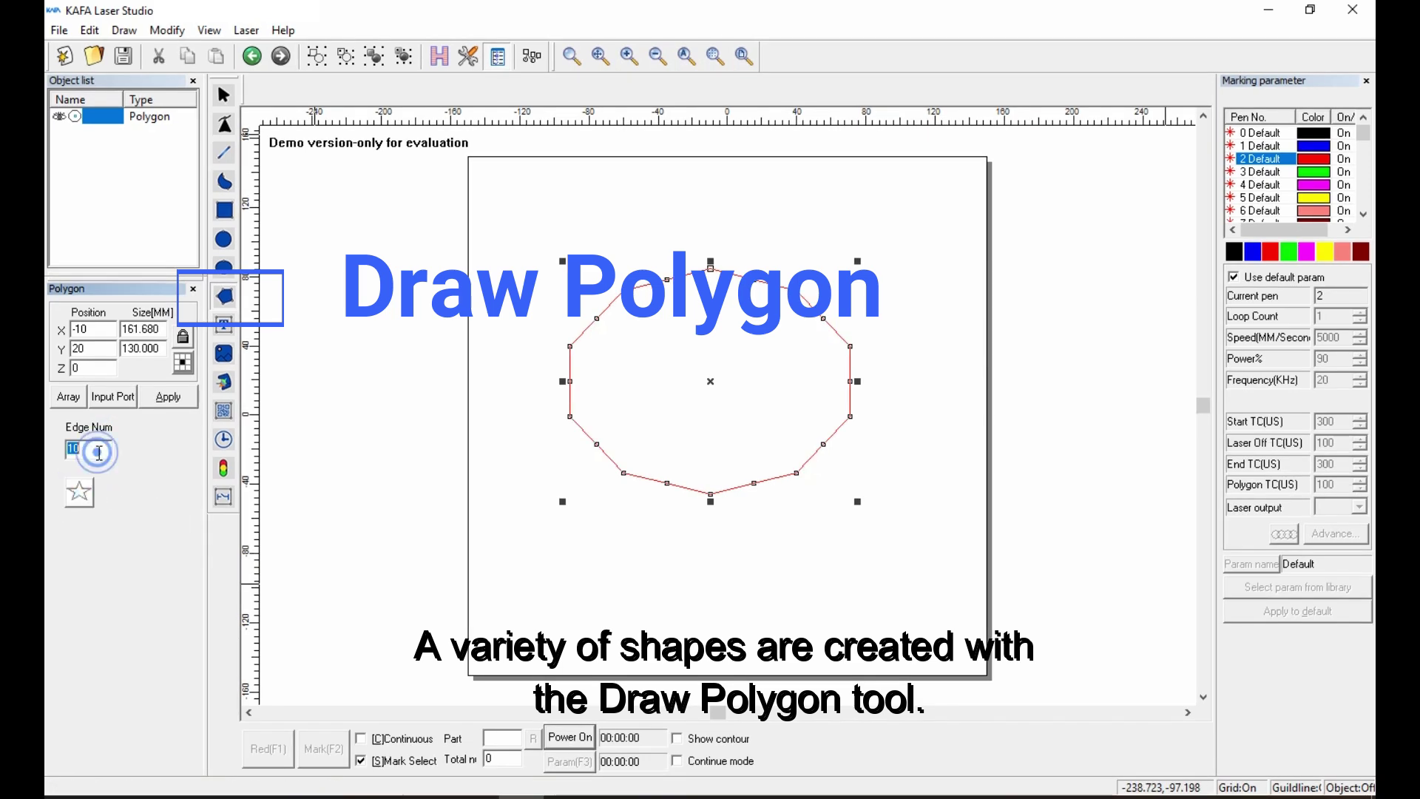
type("5")
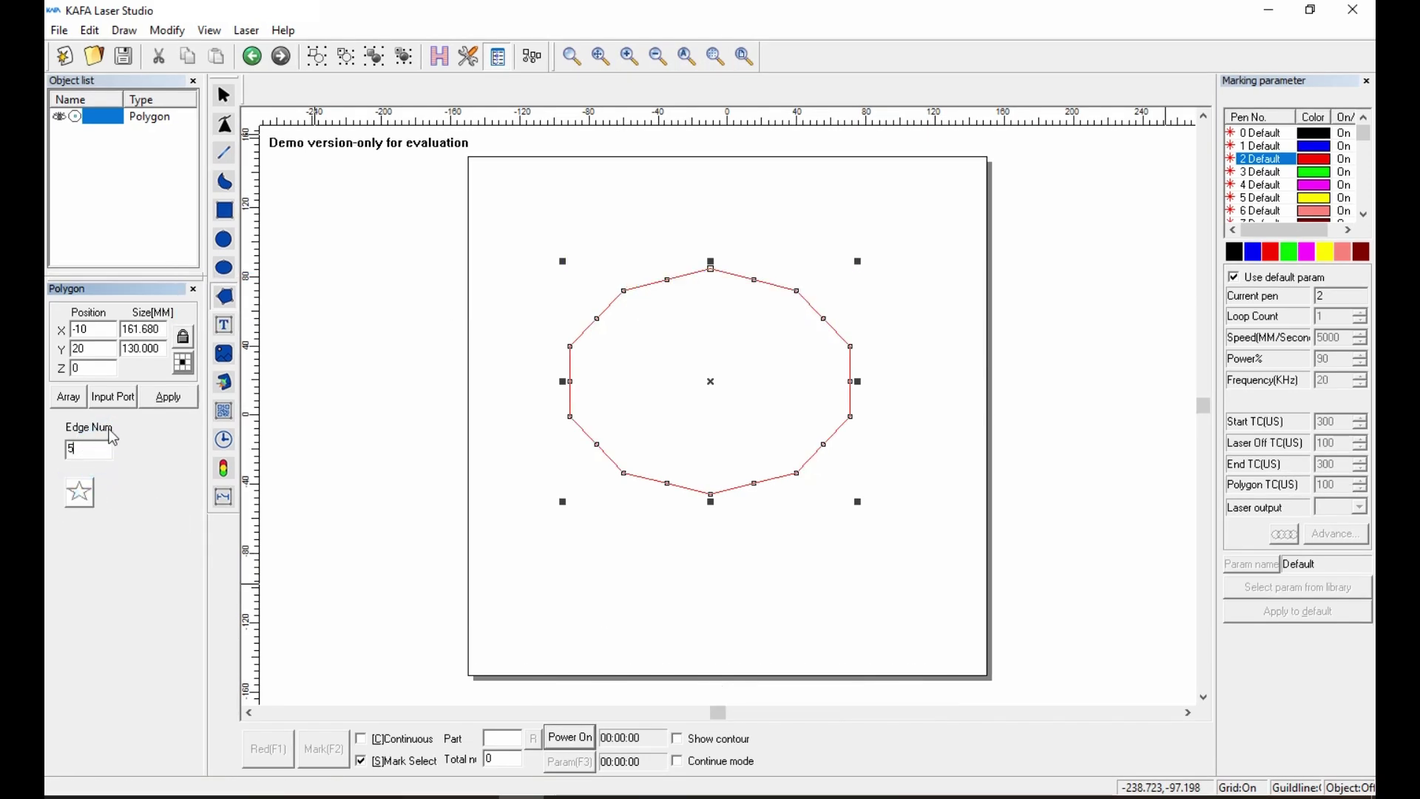
left_click(168, 397)
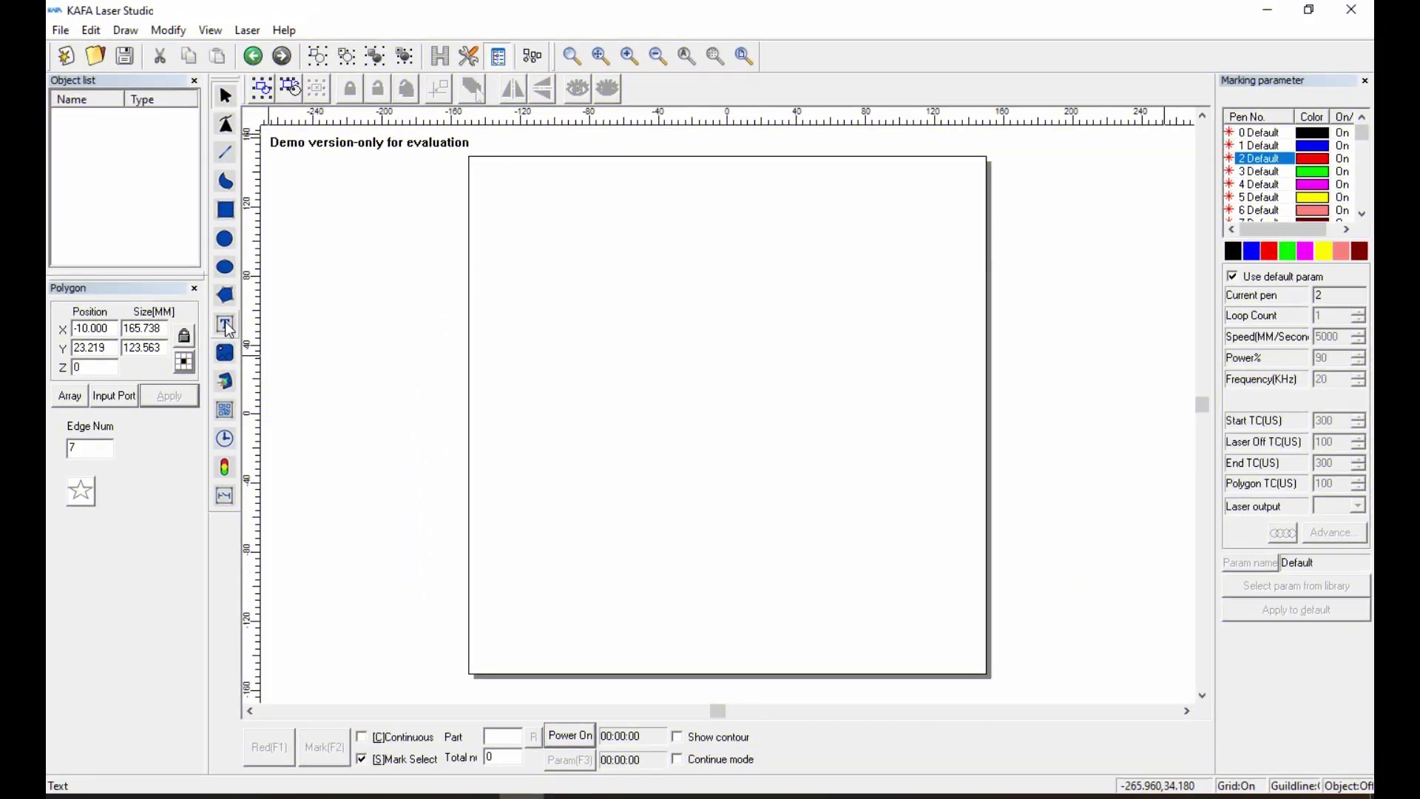
Step: Place a TEXT object, enlarge it and centre it on the page
left_click(191, 293)
left_click(588, 323)
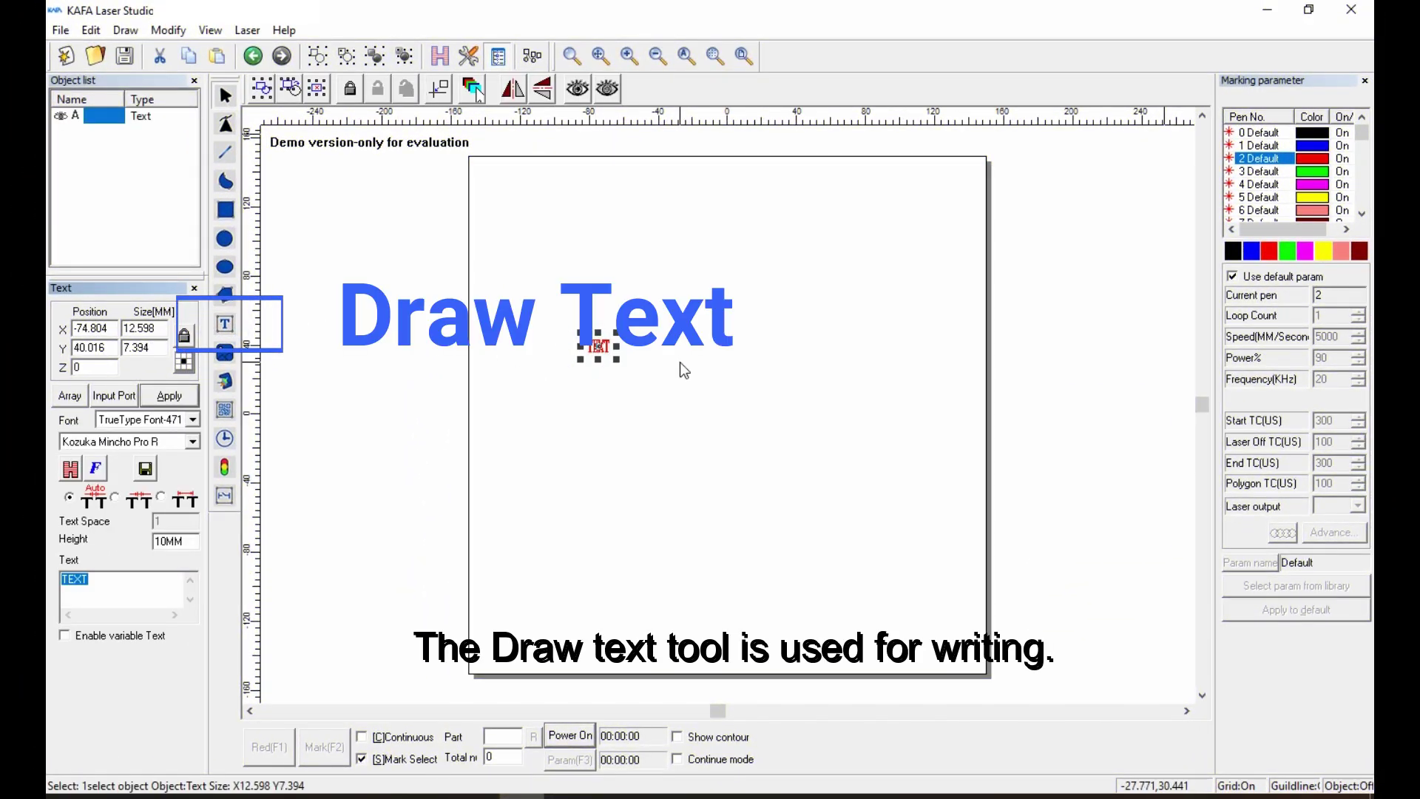
left_click(622, 363)
left_click_drag(590, 356, 383, 186)
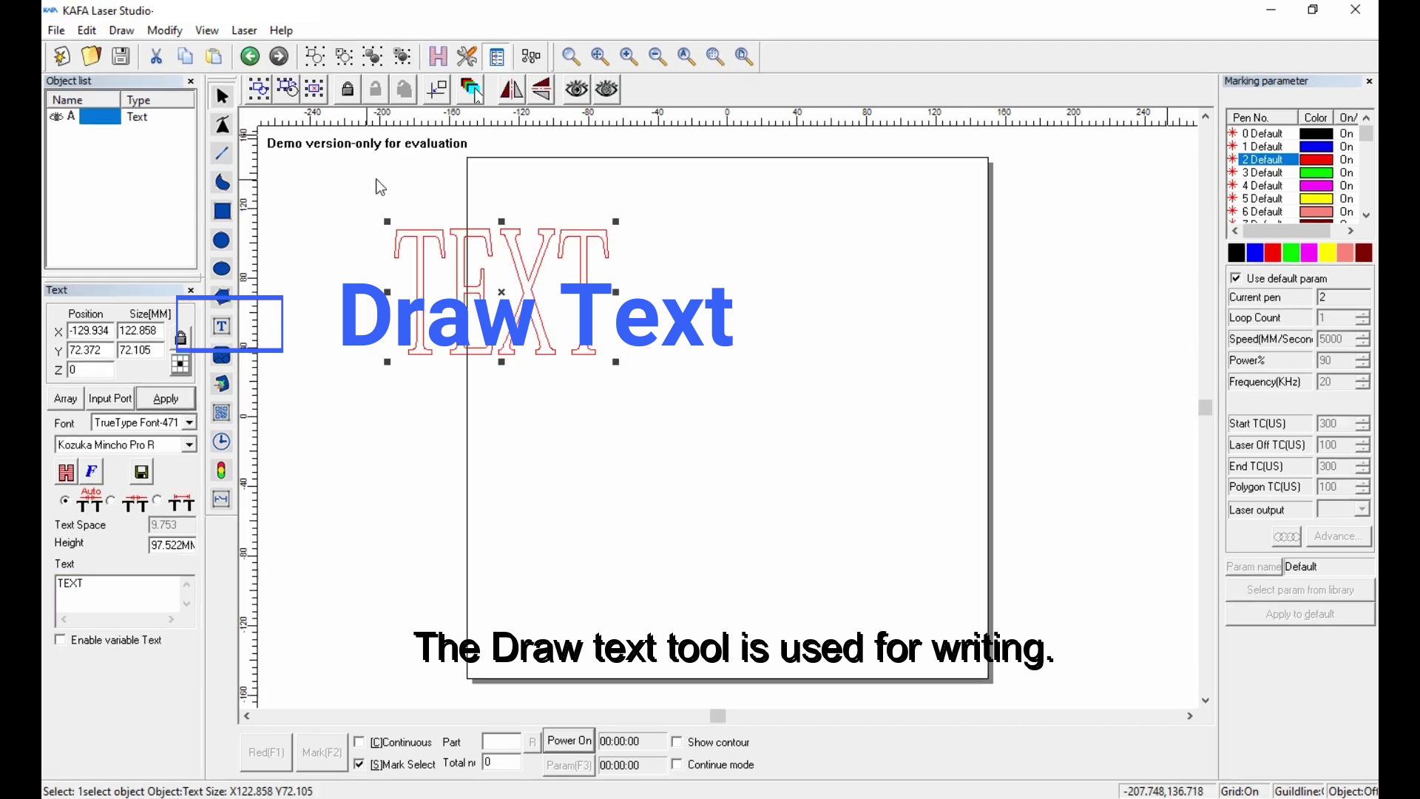
left_click(436, 91)
left_click(685, 589)
Step: Change the text to KAFA and open its hatch settings
double_click(707, 446)
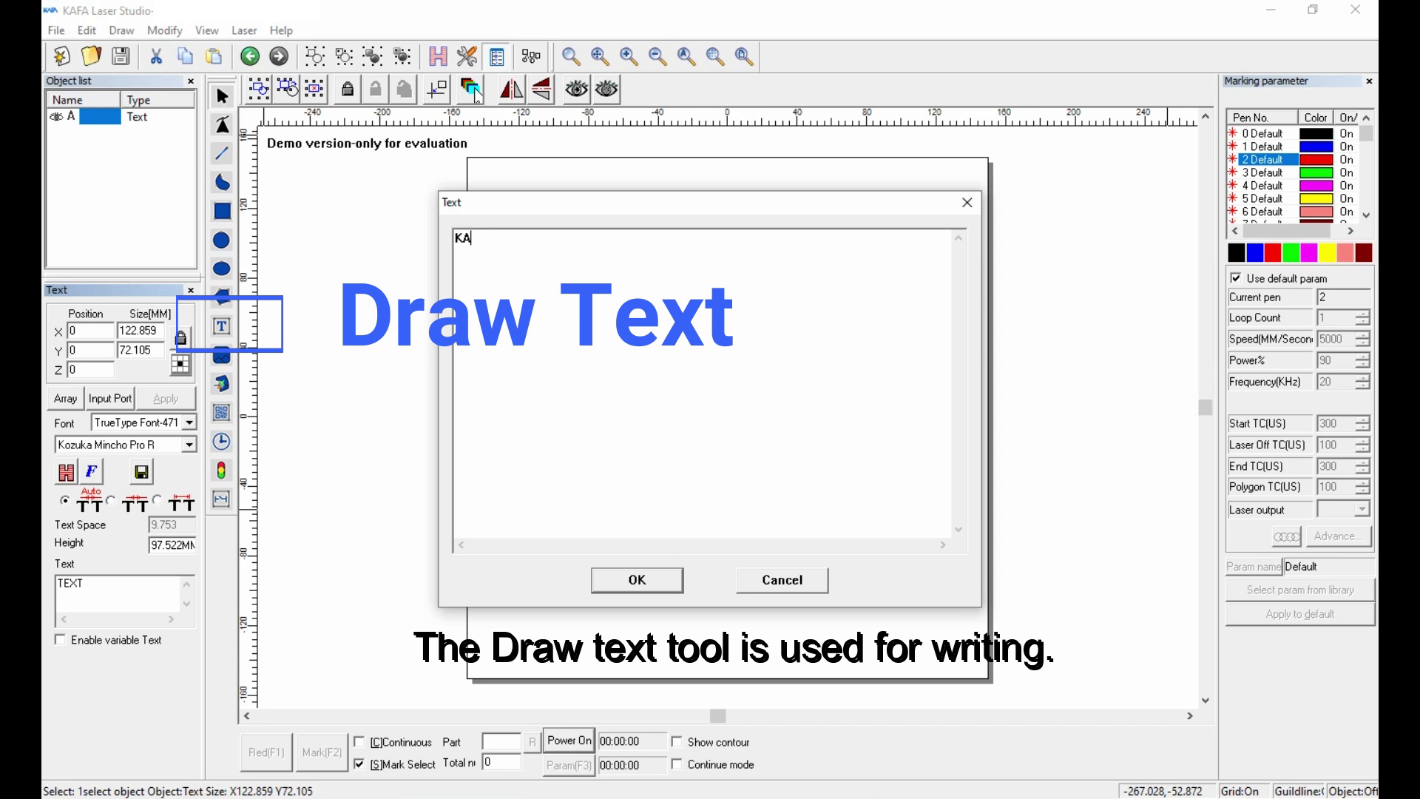
left_click(629, 580)
left_click(557, 444)
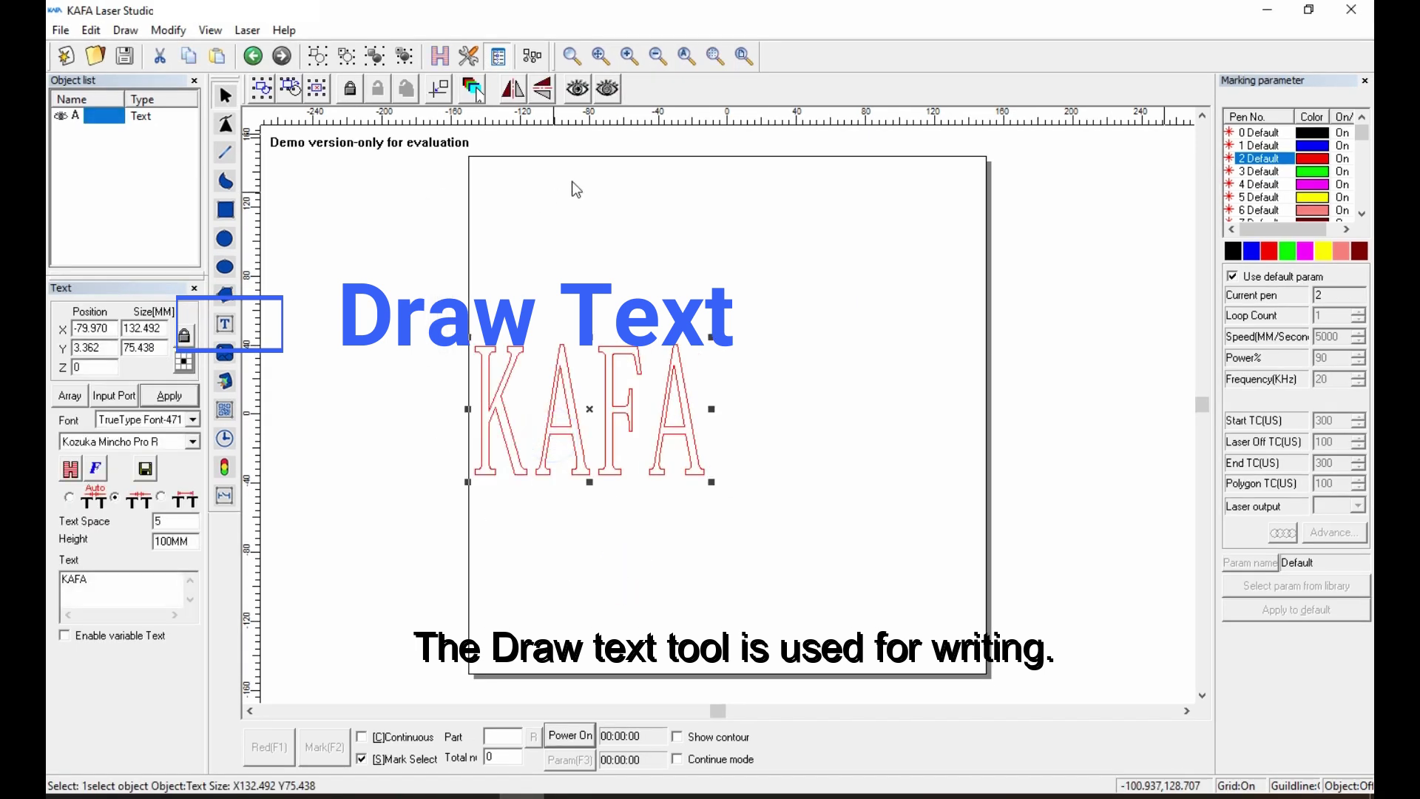
left_click(441, 92)
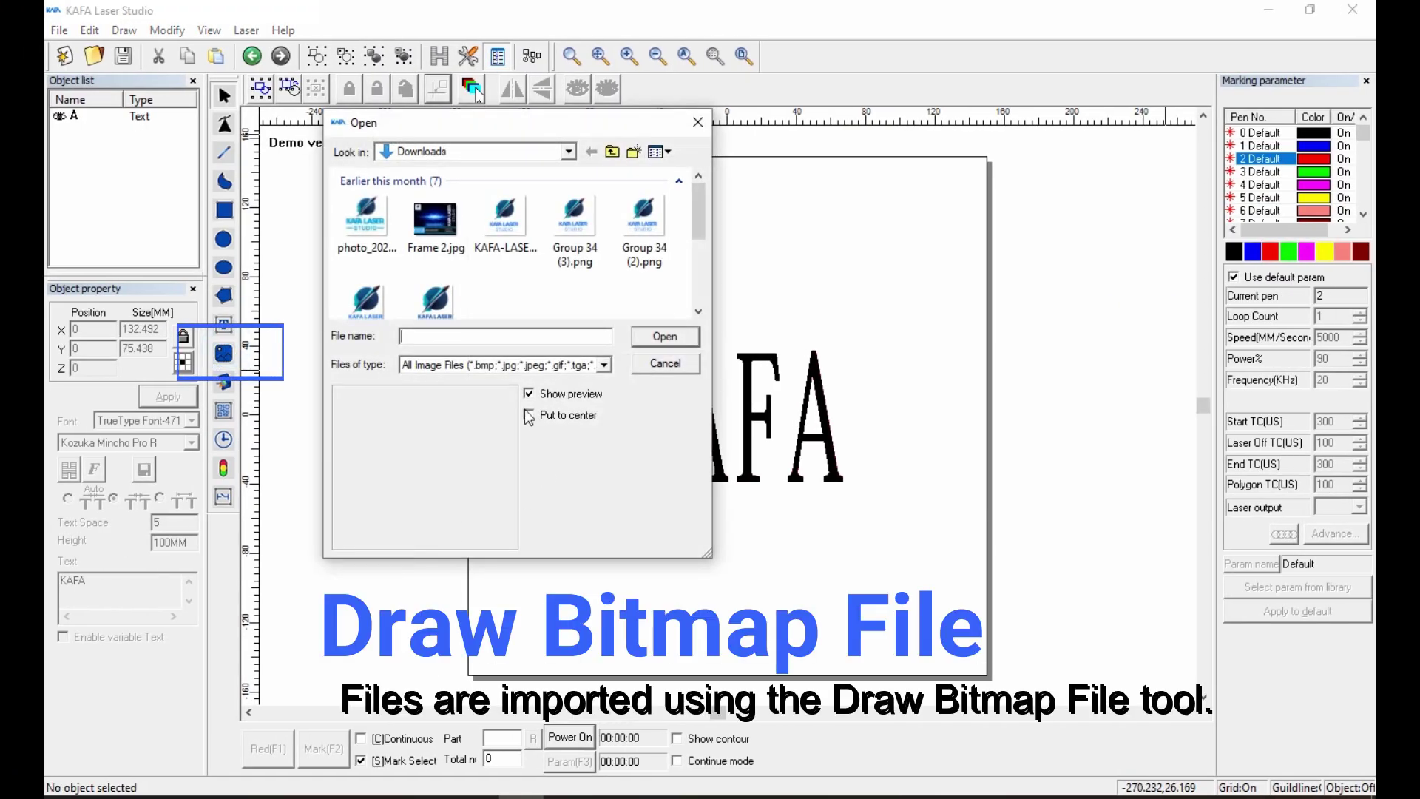
Step: Import a logo PNG from Downloads and place it just above the KAFA text
left_click(651, 244)
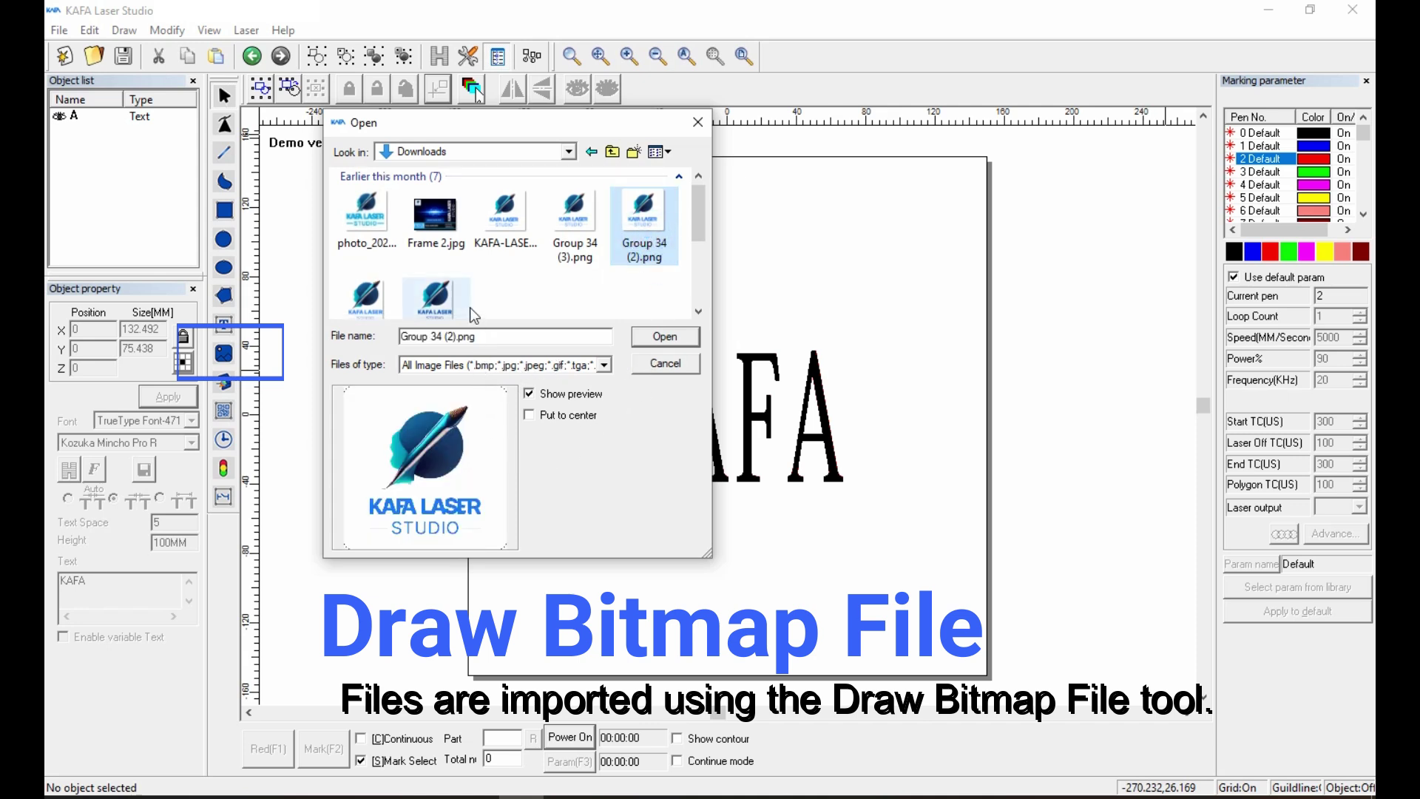
left_click(367, 216)
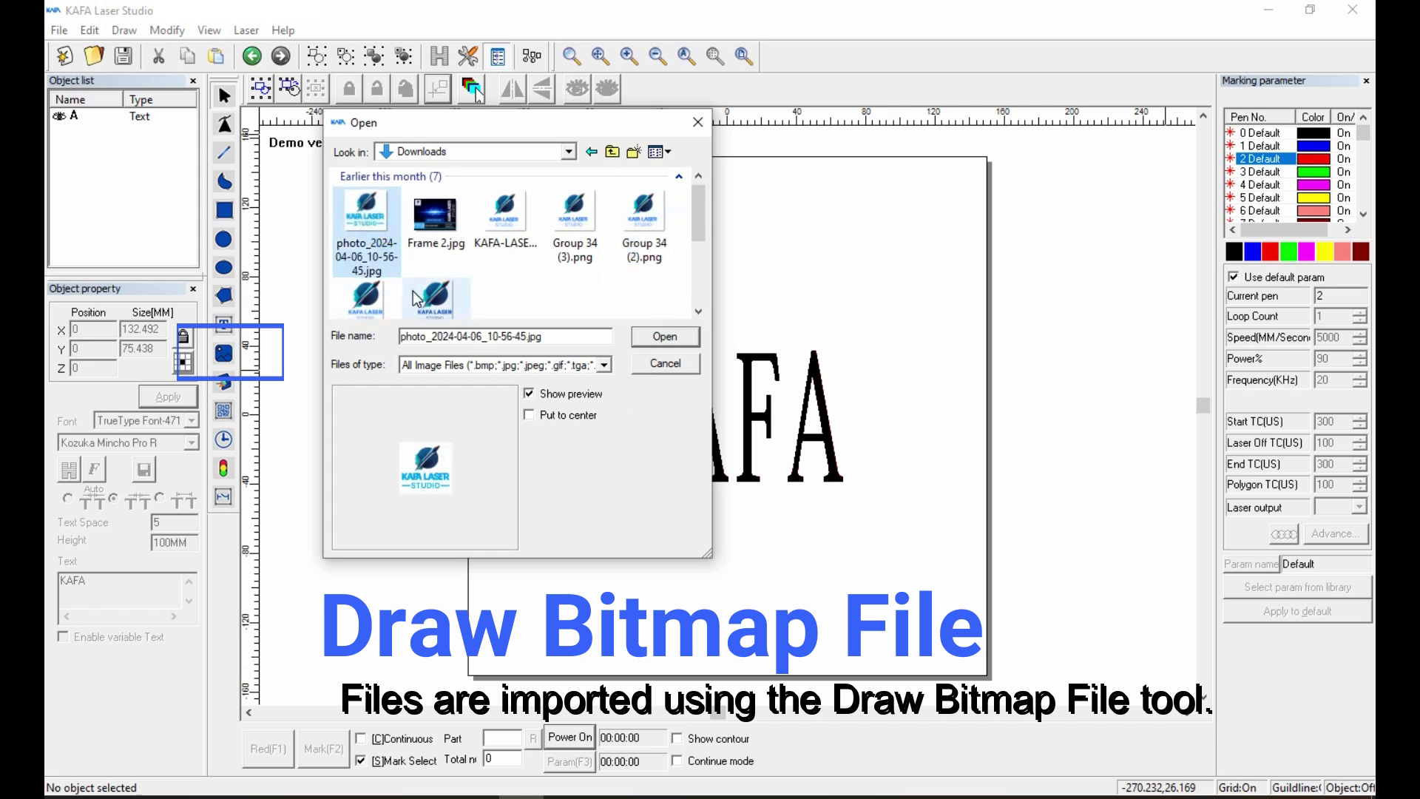
left_click(437, 294)
left_click(665, 338)
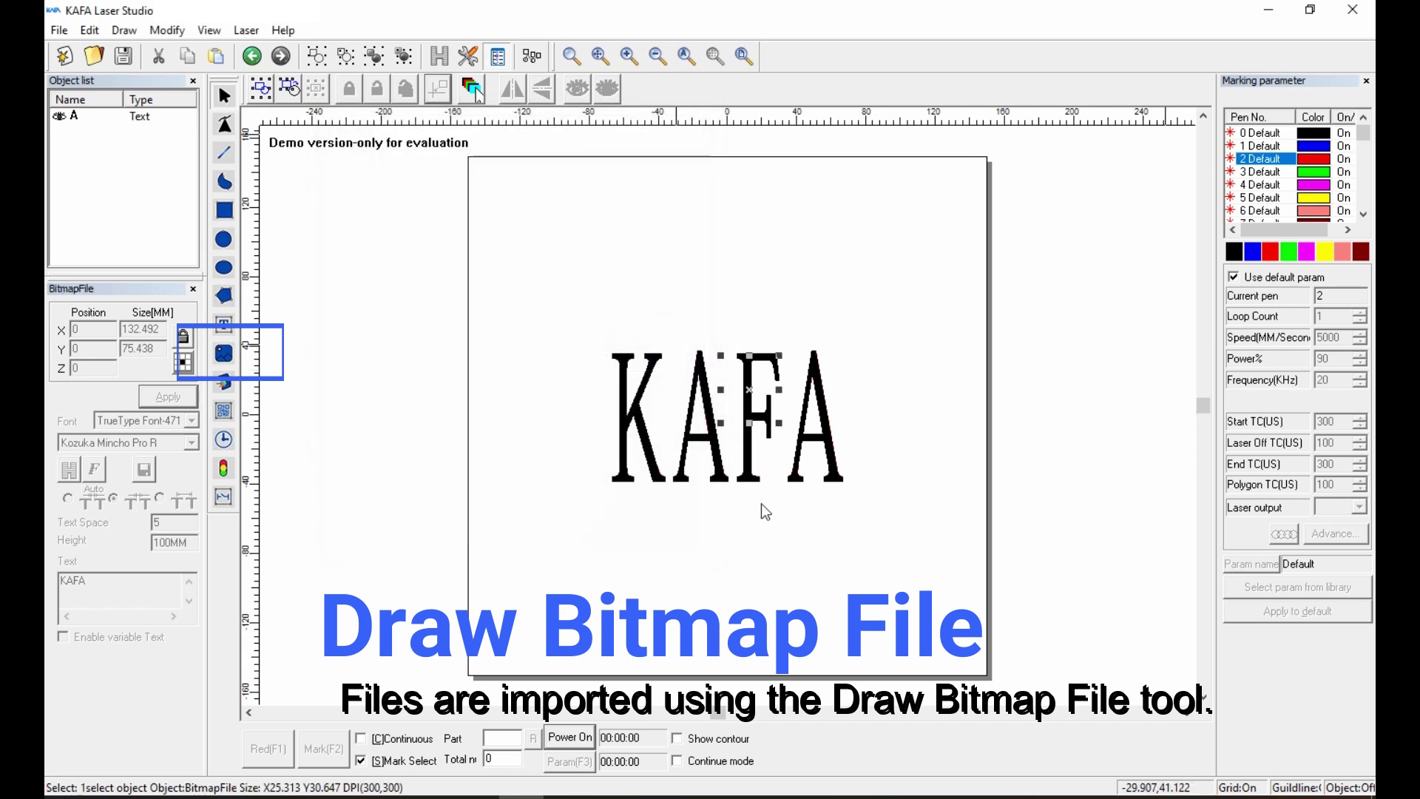
left_click_drag(762, 392, 846, 412)
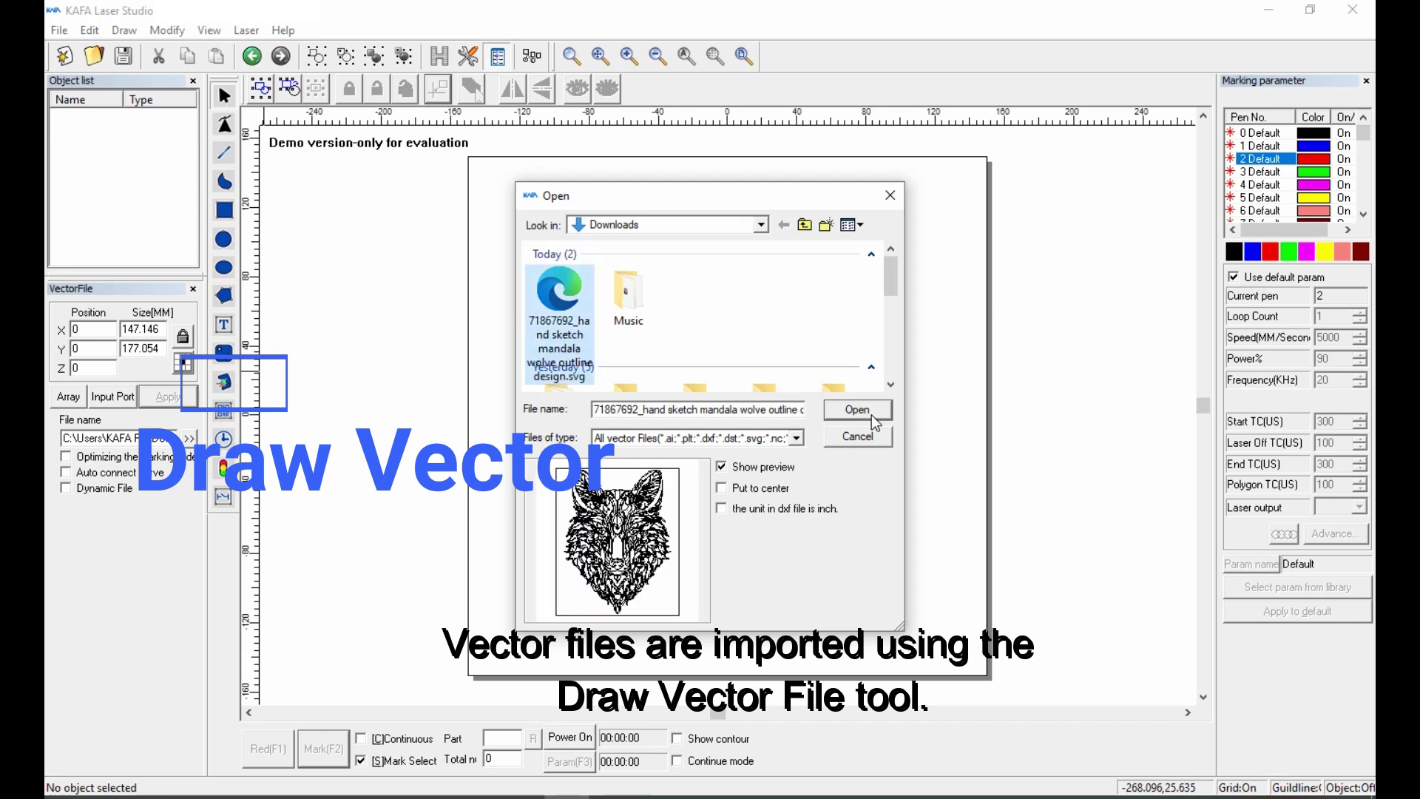
Step: Import the wolf-head vector file and shrink it to about 206 × 247 mm on the page
left_click(872, 416)
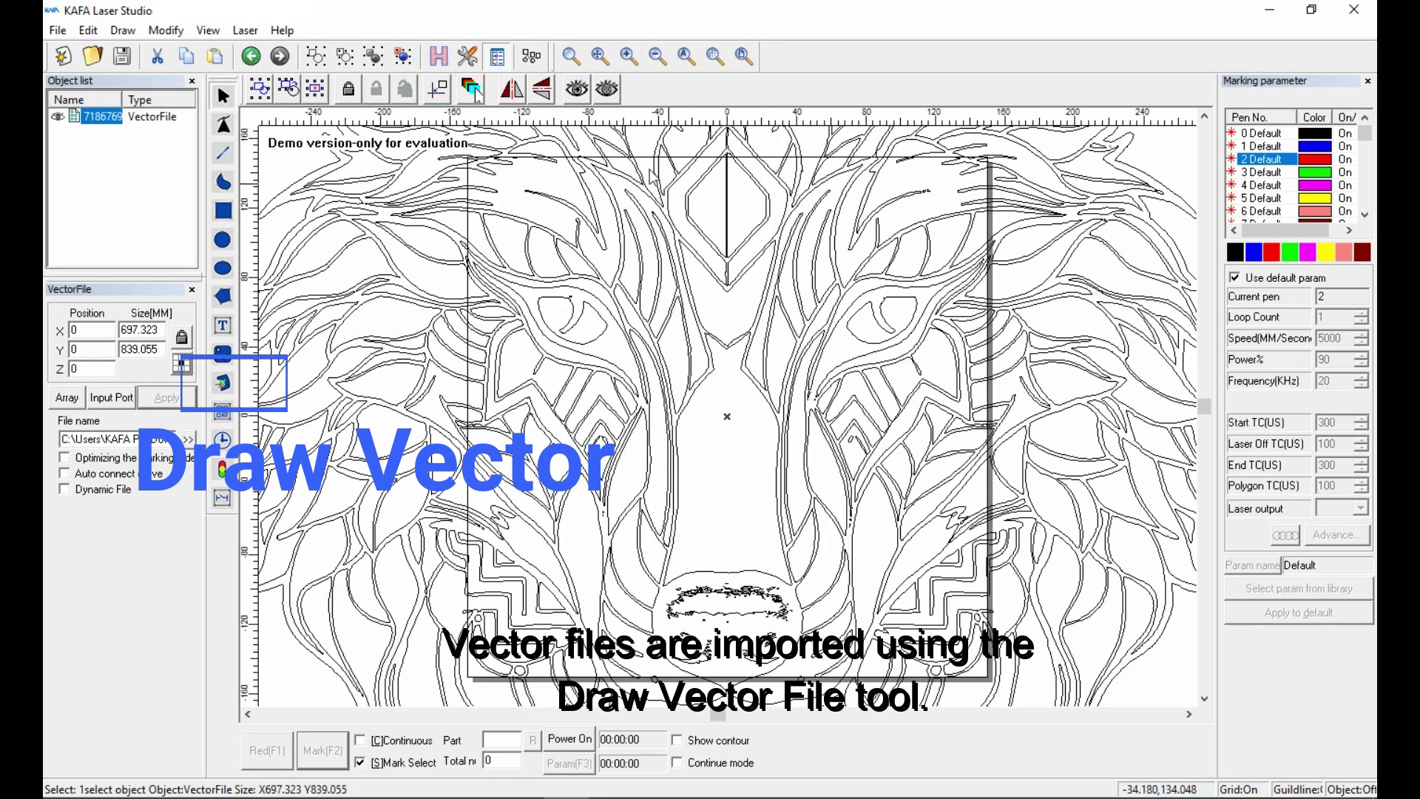
left_click(658, 57)
left_click(659, 57)
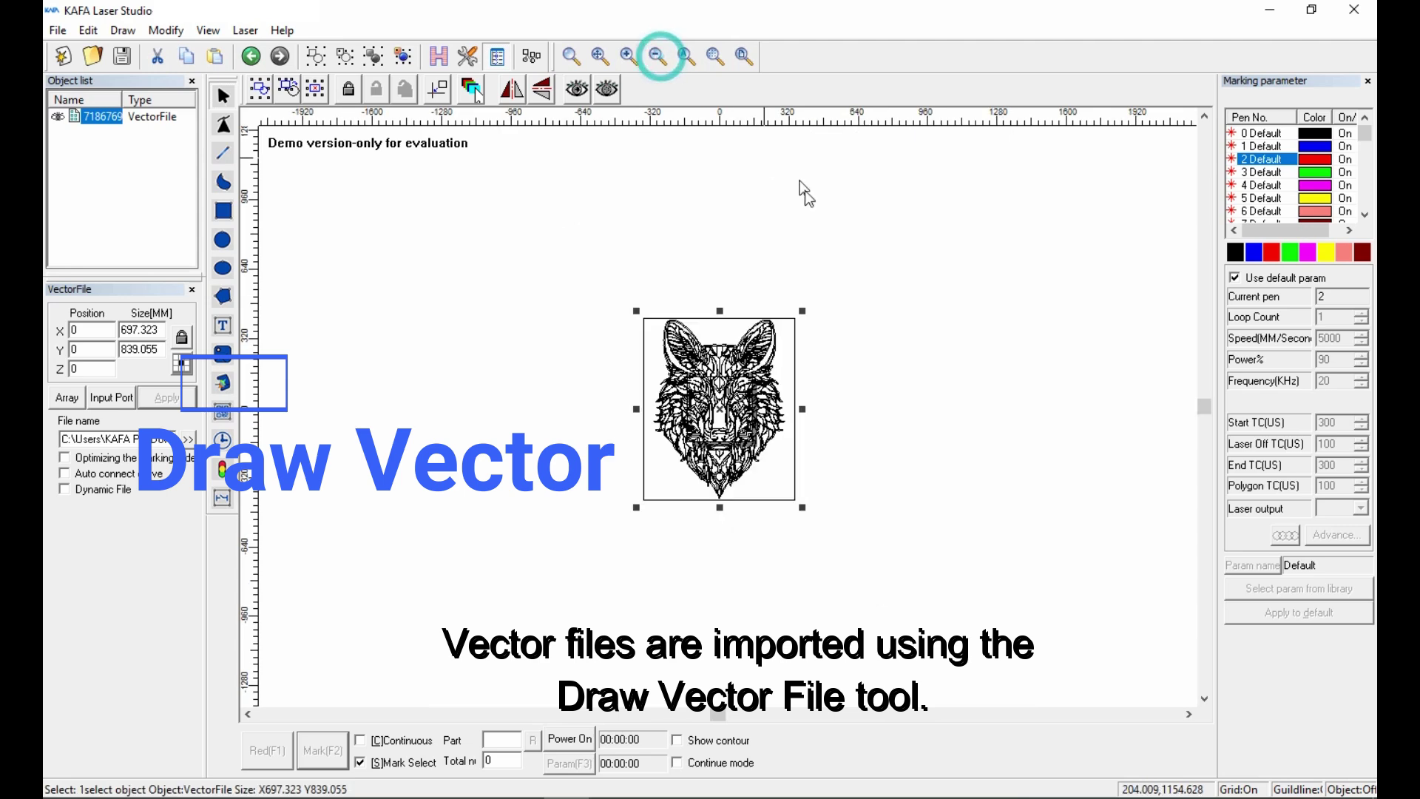
left_click_drag(801, 311, 771, 366)
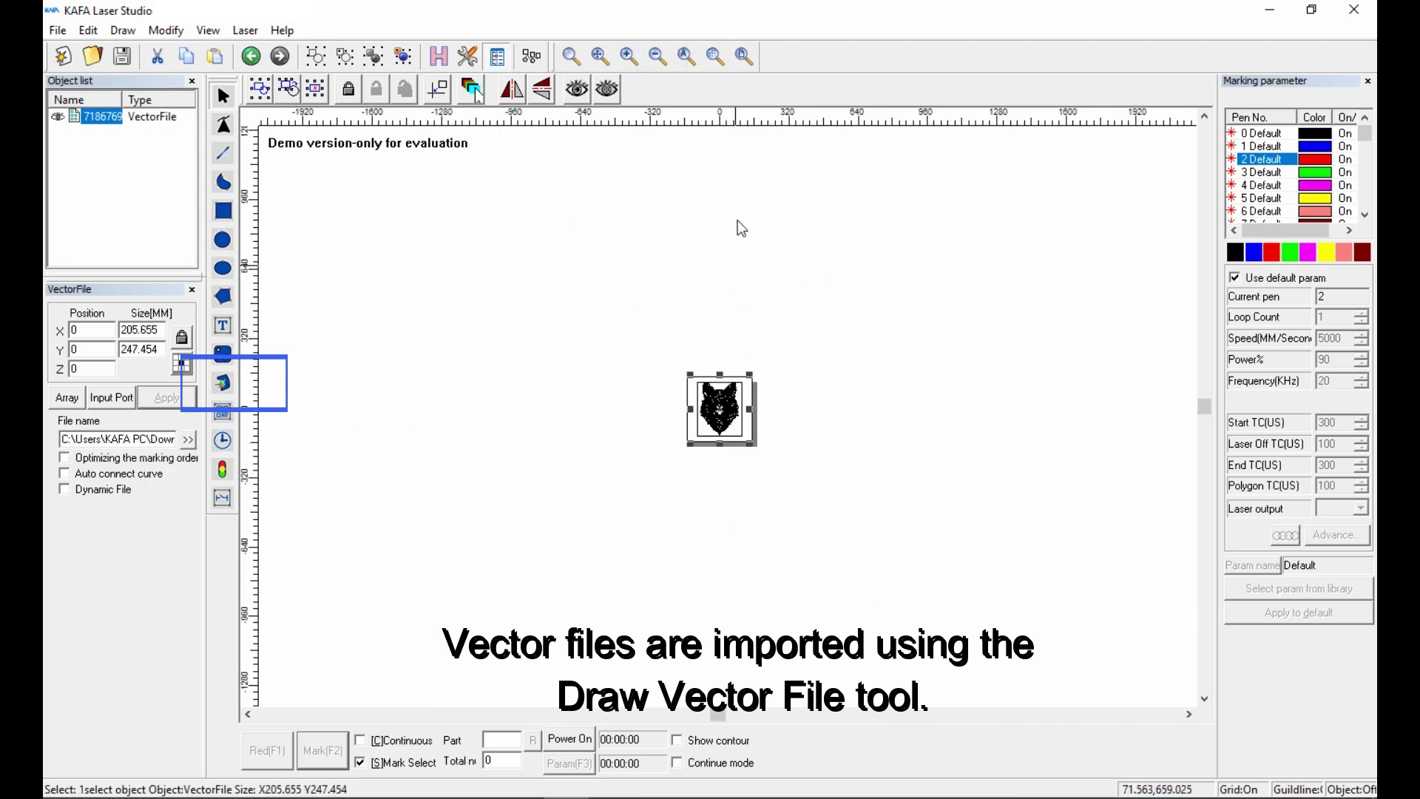
left_click(744, 56)
left_click(1102, 416)
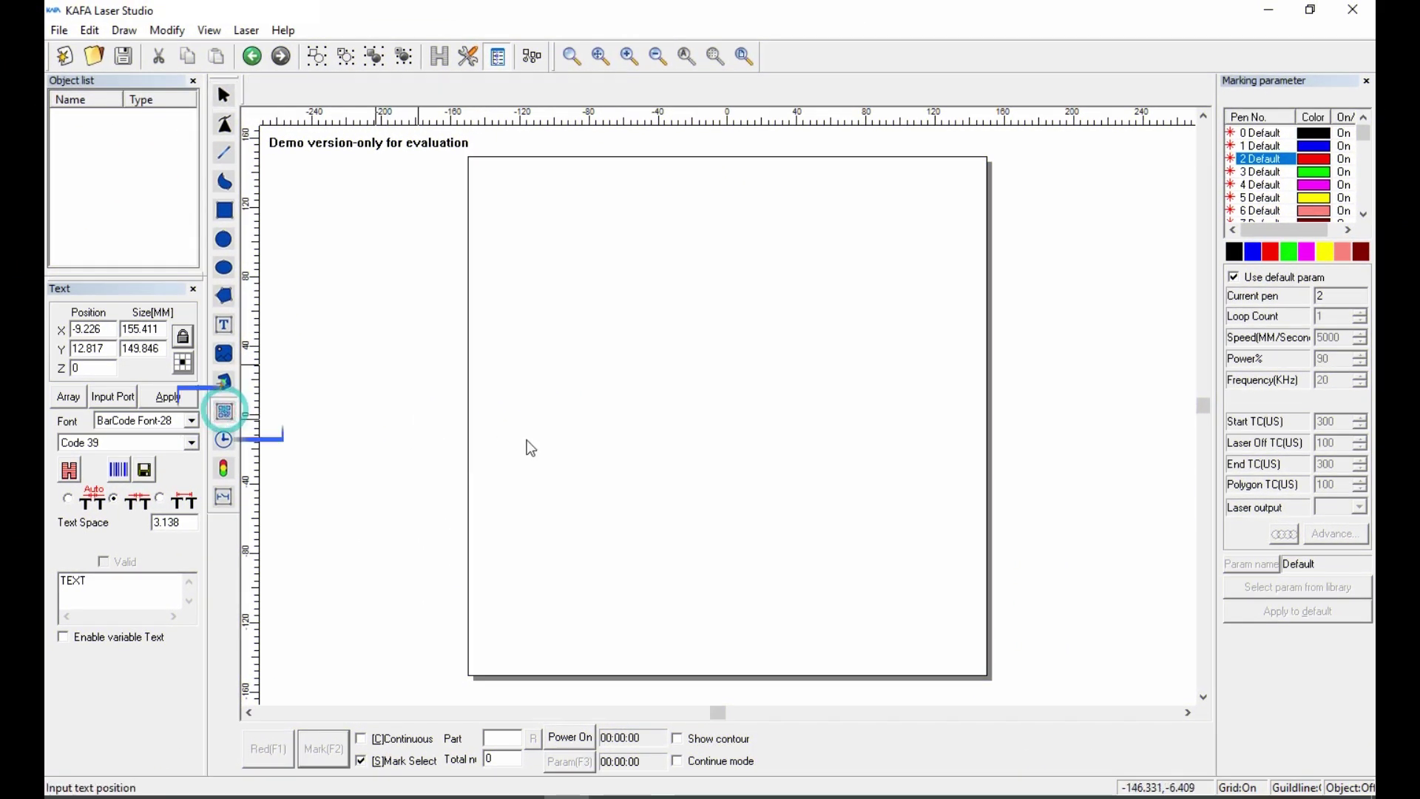
Step: Place a Code 39 barcode reading TEXT, about 25.41 × 24.5 mm, near the page's upper middle
left_click(625, 381)
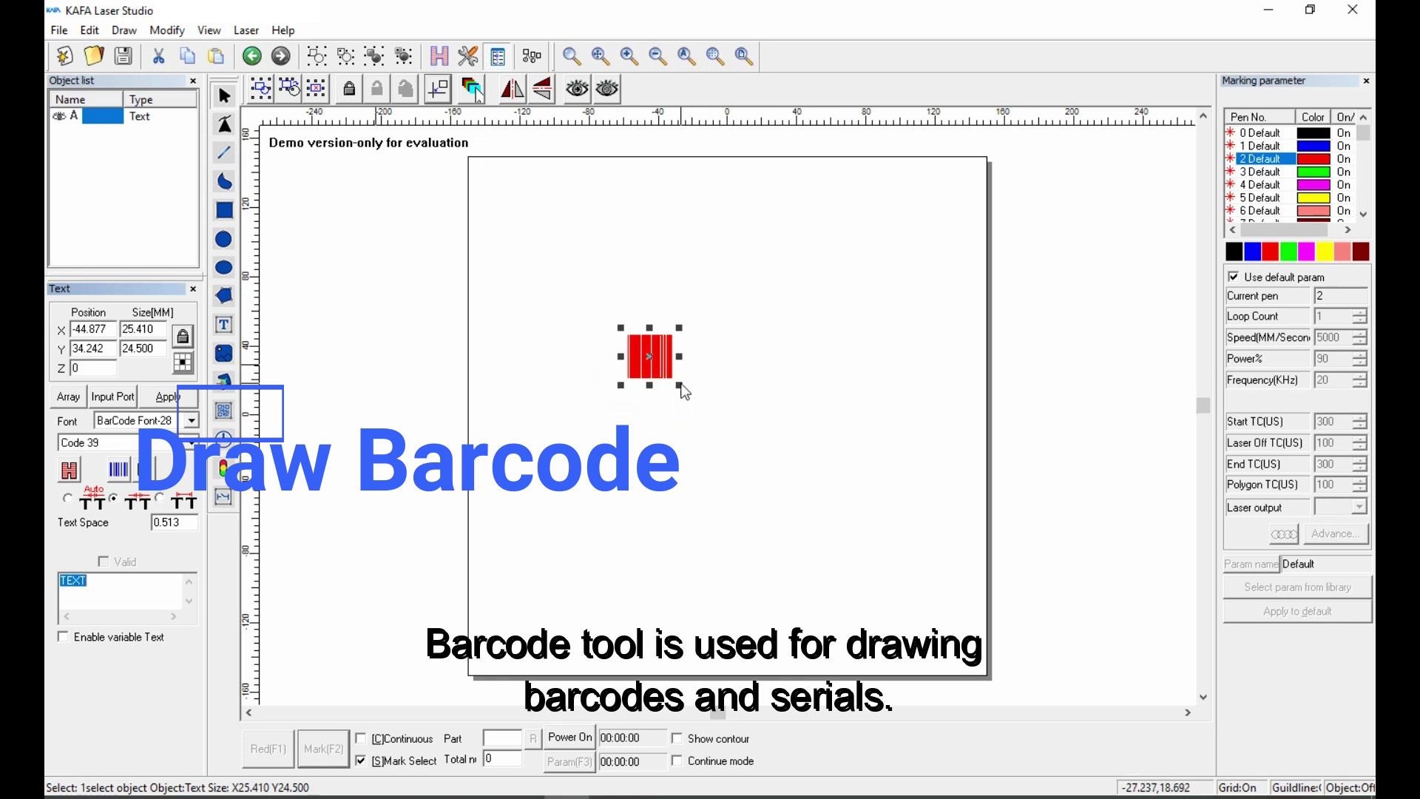